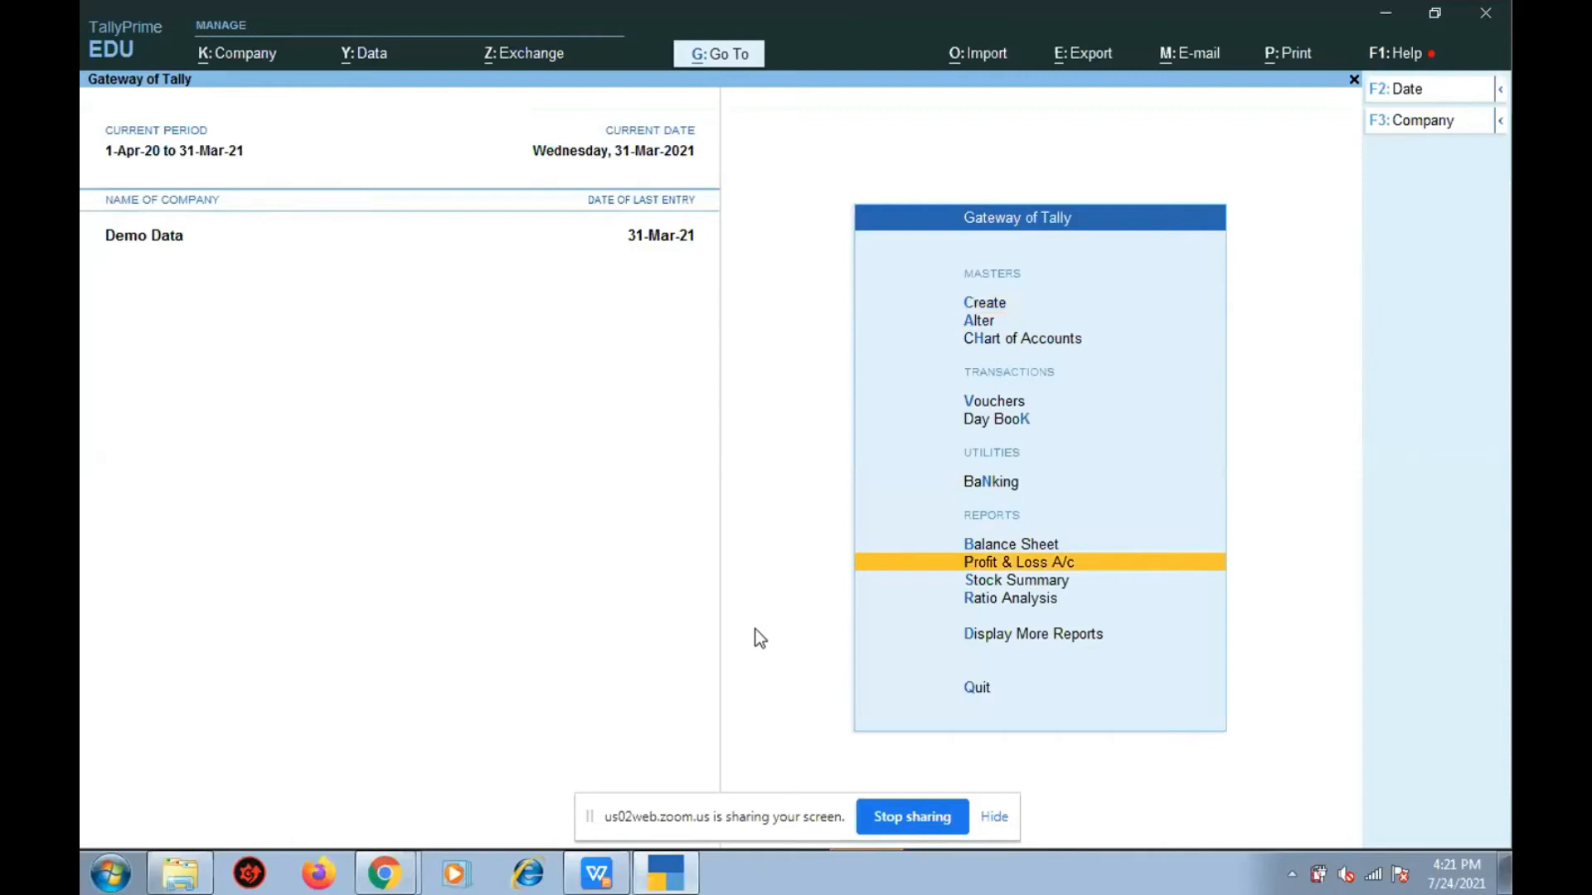
# Step: Configure the Profit & Loss A/c to show percentages and a detailed breakdown, and close the report without saving its view
pyautogui.press('Return')
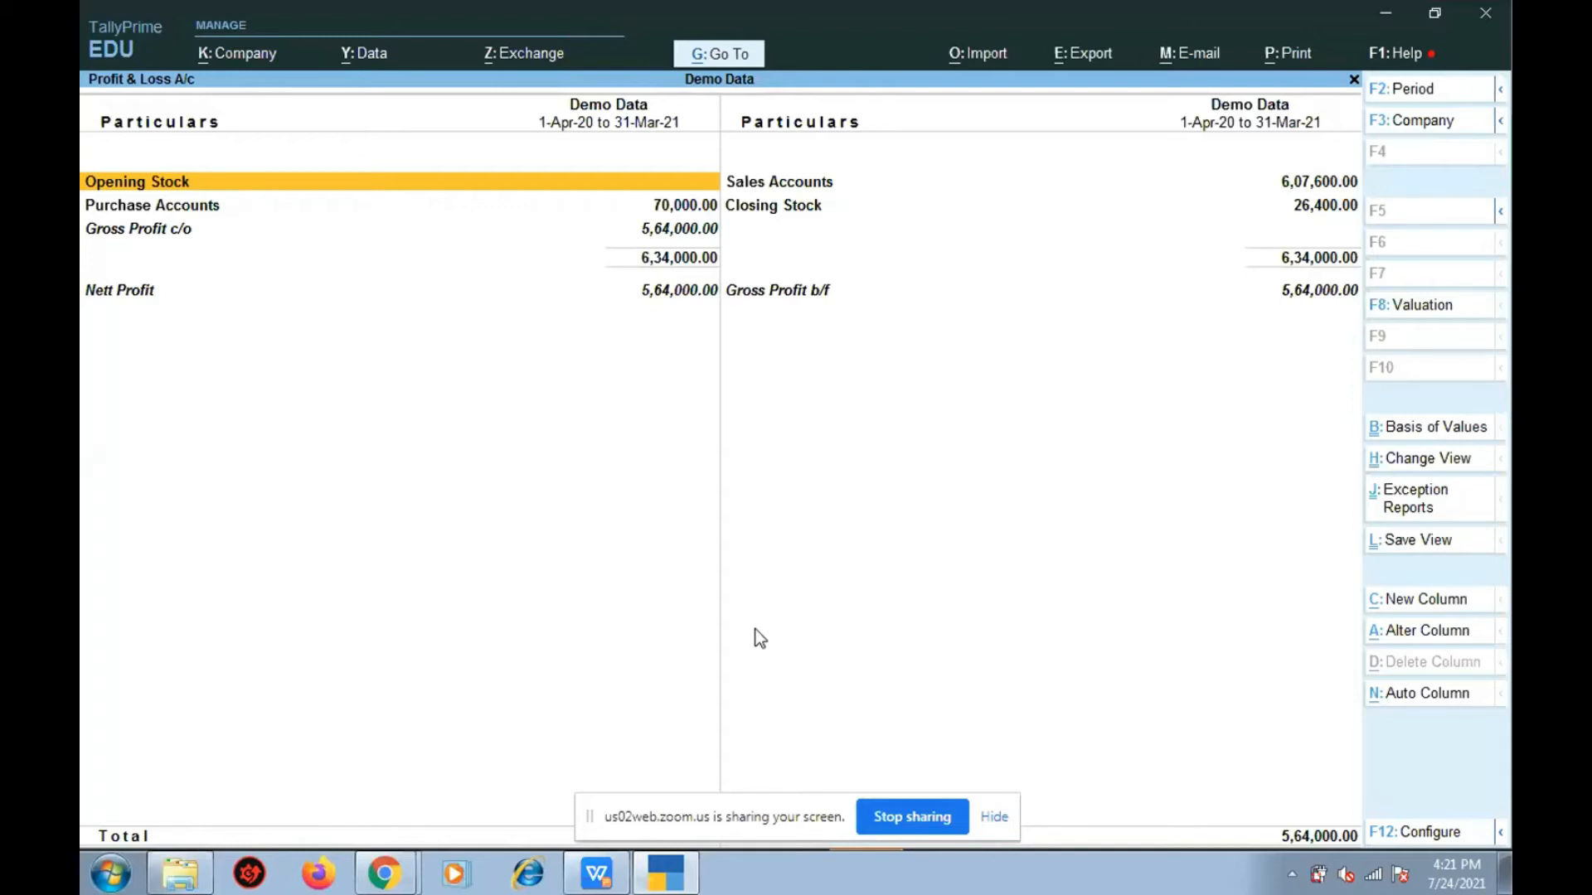
pyautogui.press('F12')
pyautogui.write('y')
pyautogui.press('Return')
pyautogui.write('y')
pyautogui.press('Return')
pyautogui.press('Down')
pyautogui.press('Return')
pyautogui.press('Return')
pyautogui.press('Return')
pyautogui.press('Return')
pyautogui.press('Return')
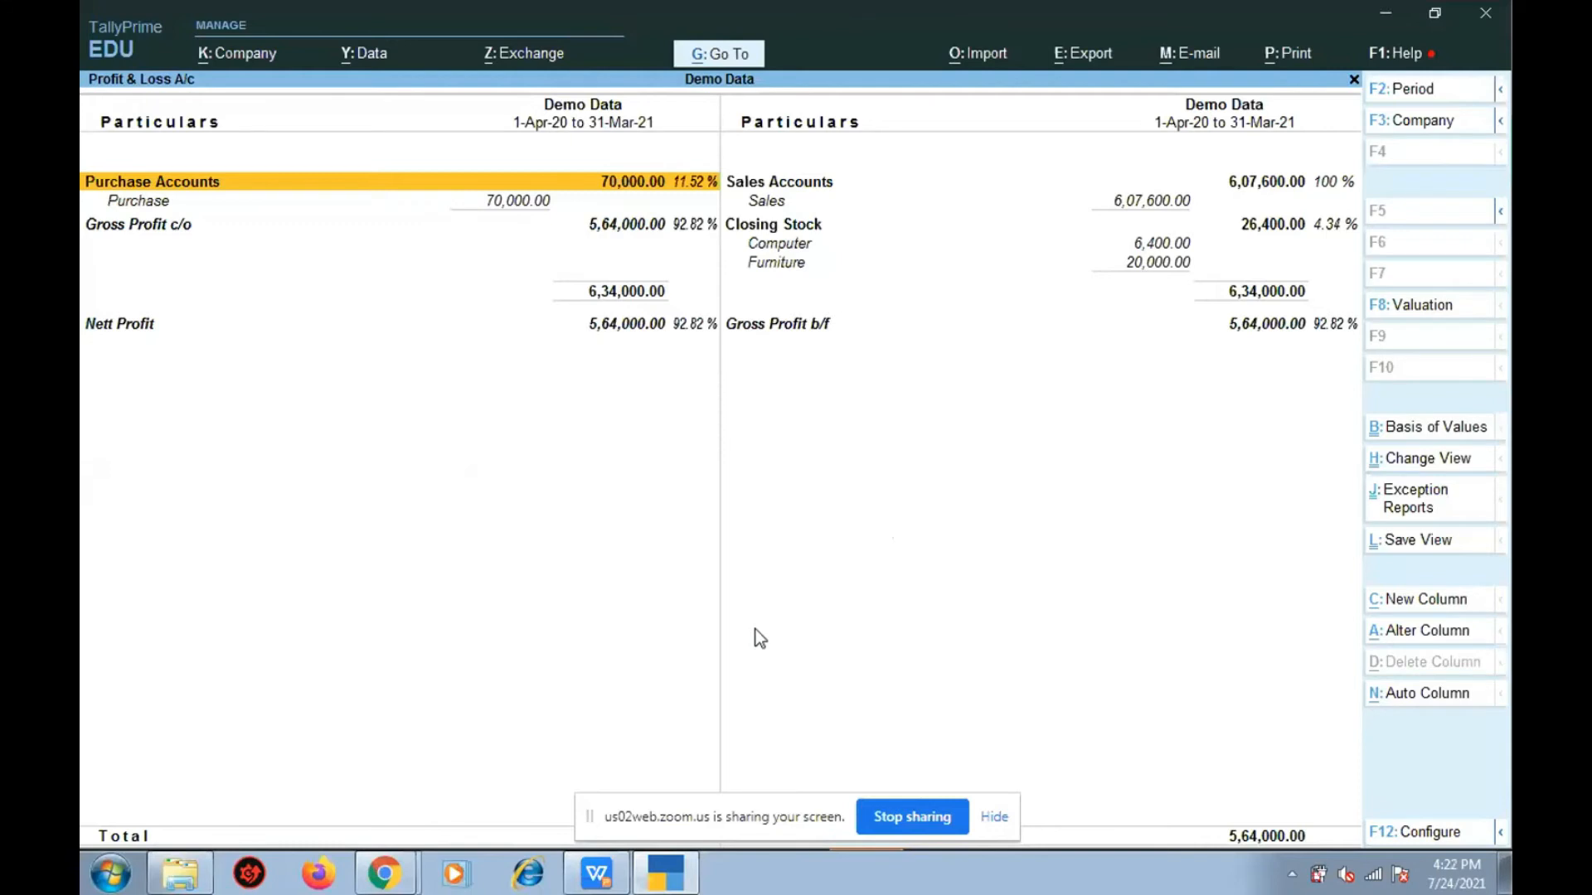
pyautogui.press('Escape')
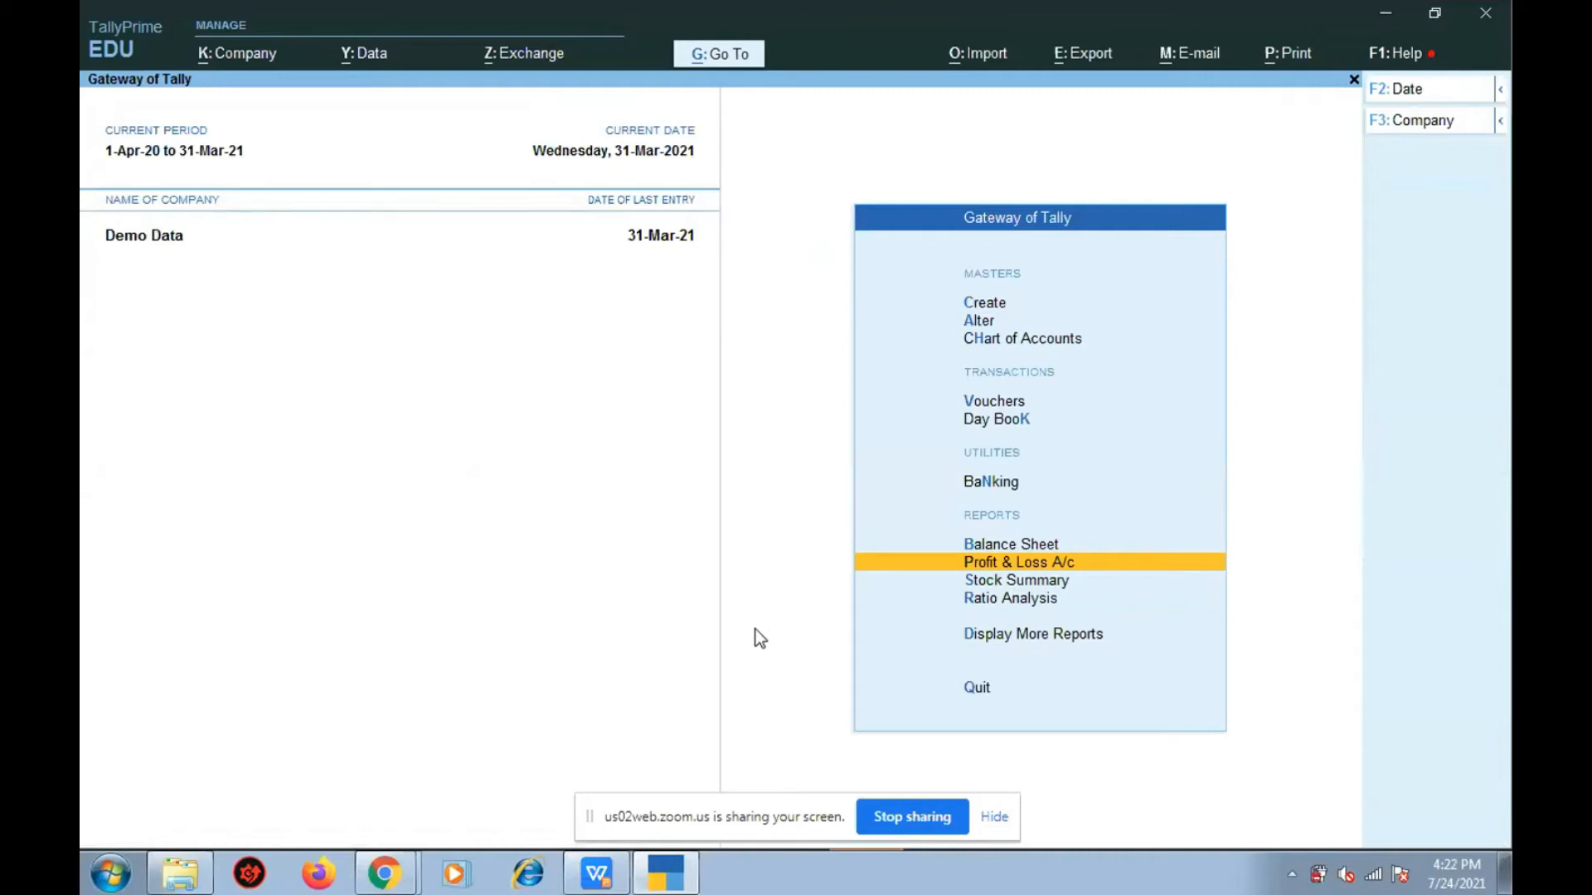
# Step: Reopen the Profit & Loss A/c and configure it to show percentages and the detailed breakdown of each group
pyautogui.press('Return')
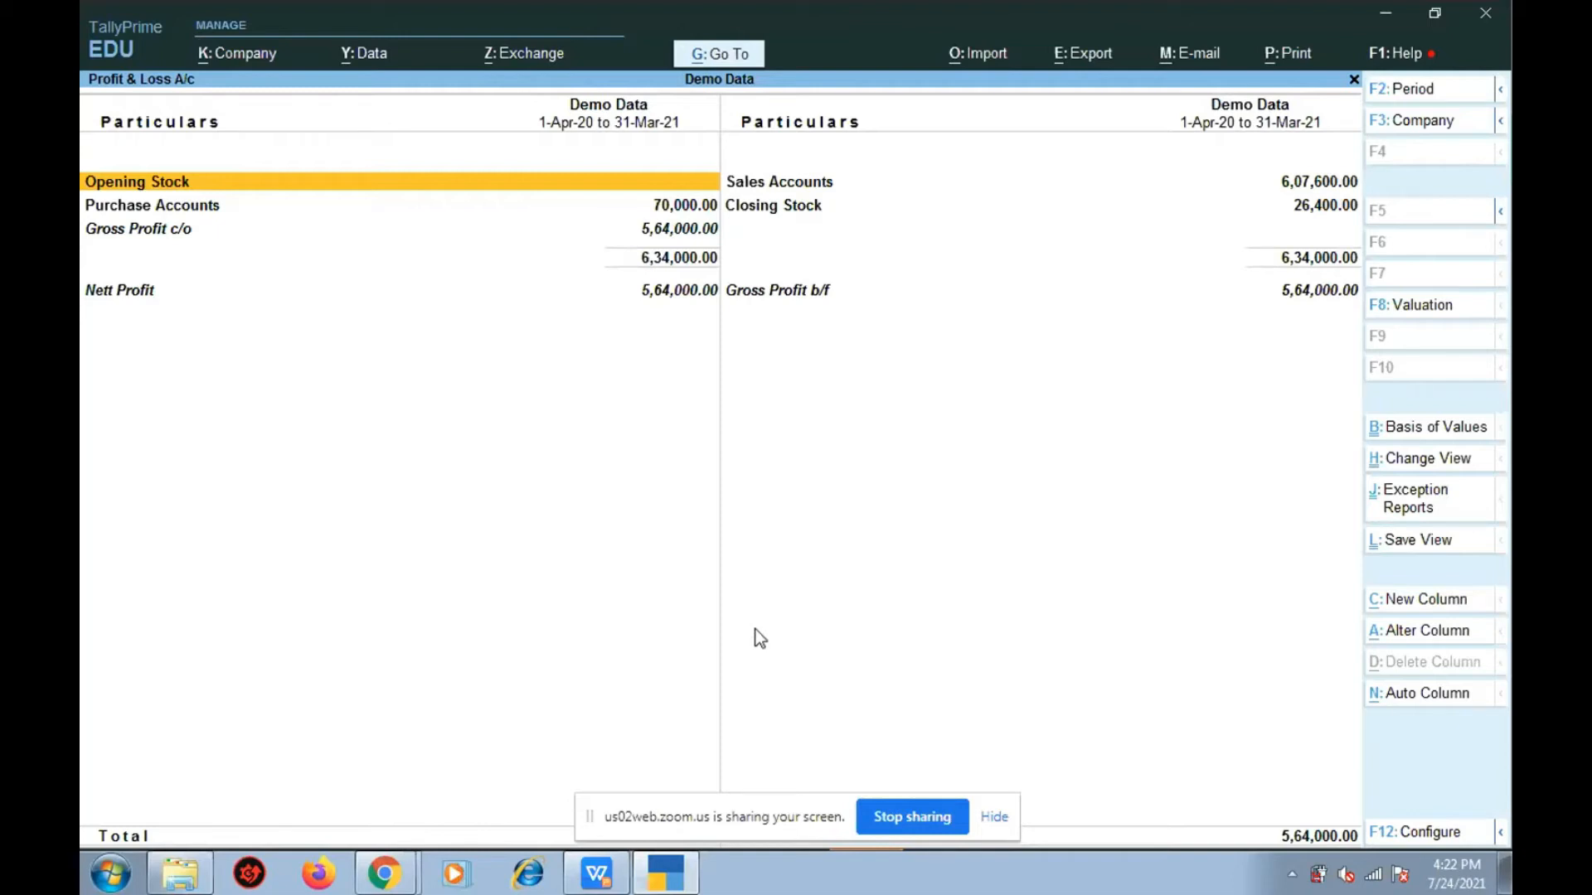
pyautogui.press('F12')
pyautogui.write('y')
pyautogui.press('Return')
pyautogui.write('y')
pyautogui.press('Return')
pyautogui.press('Down')
pyautogui.press('Return')
pyautogui.press('Return')
pyautogui.press('Return')
pyautogui.press('Return')
pyautogui.press('Return')
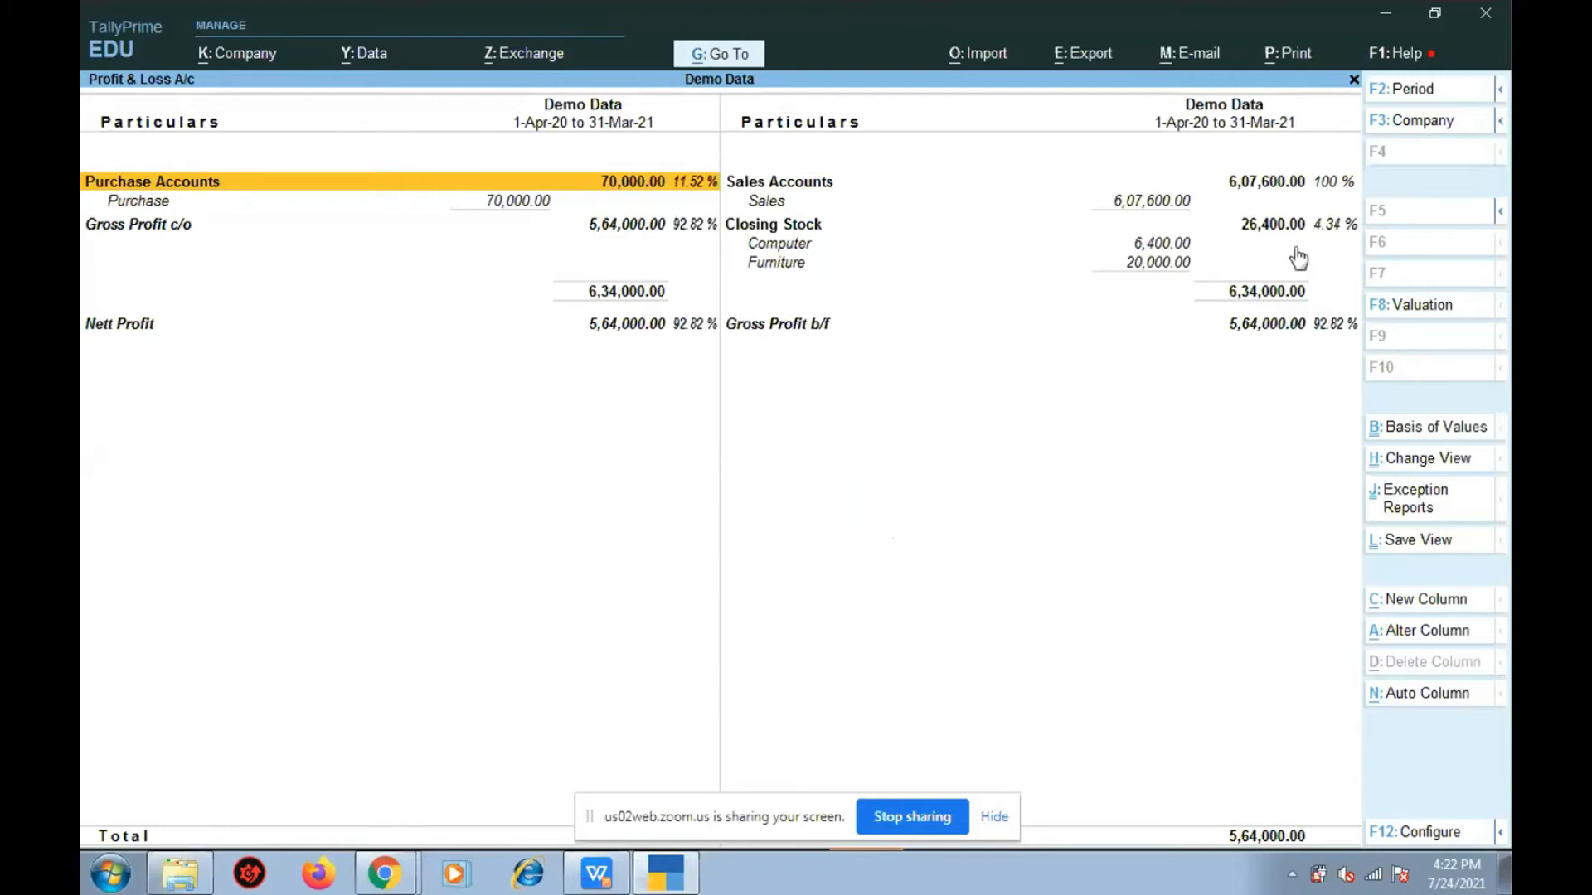
# Step: Save the report view as "Profit & Loss A/c - My View" for This Company, not as default and without the selected period
pyautogui.click(1414, 542)
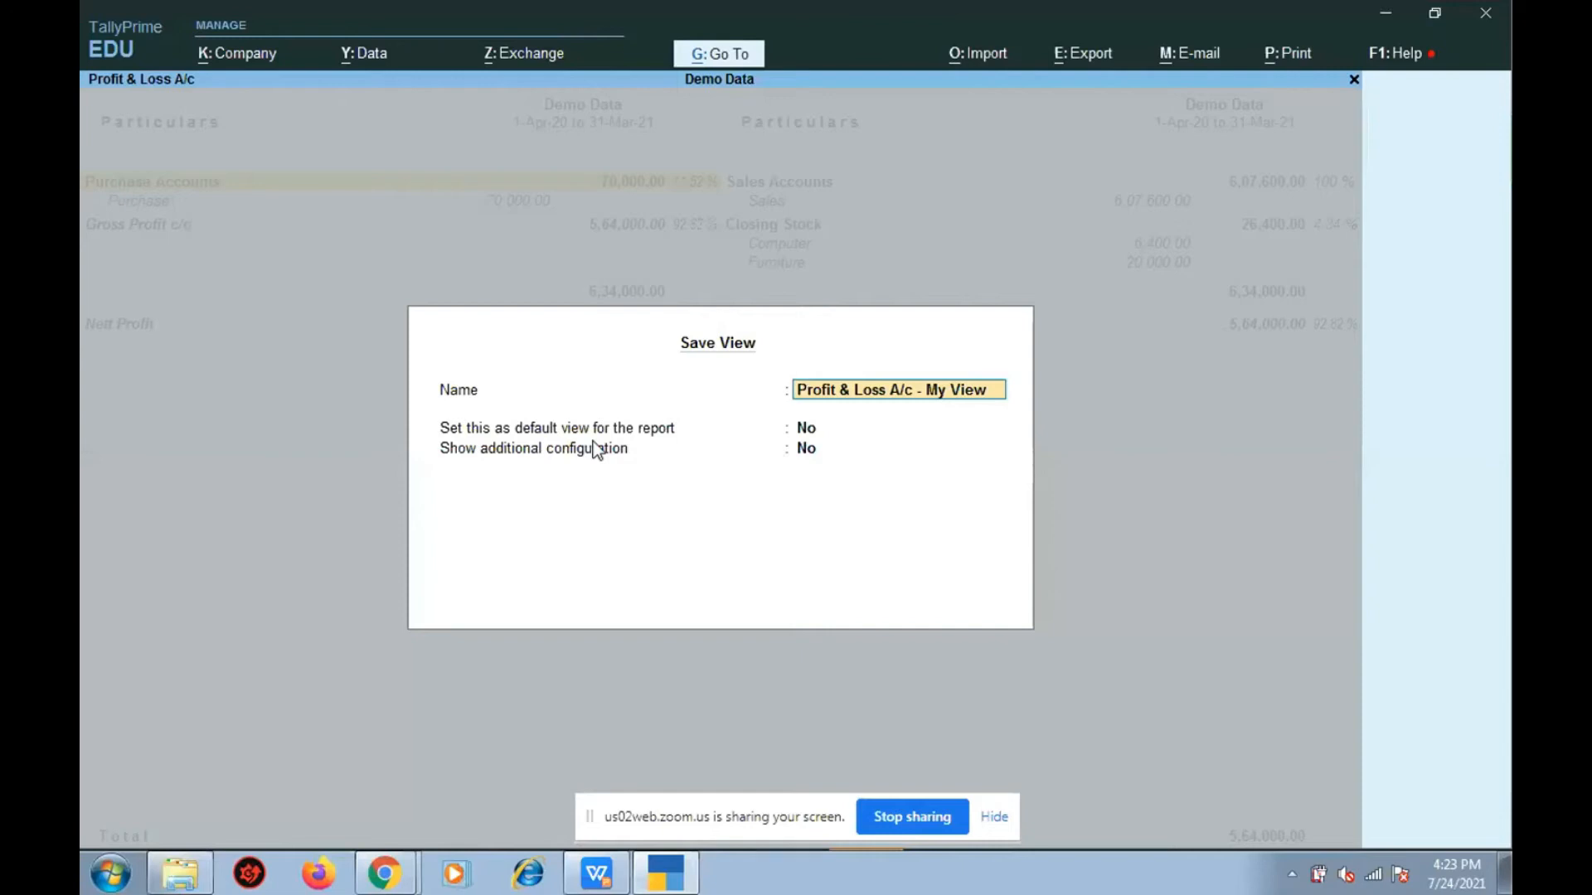
pyautogui.press('Return')
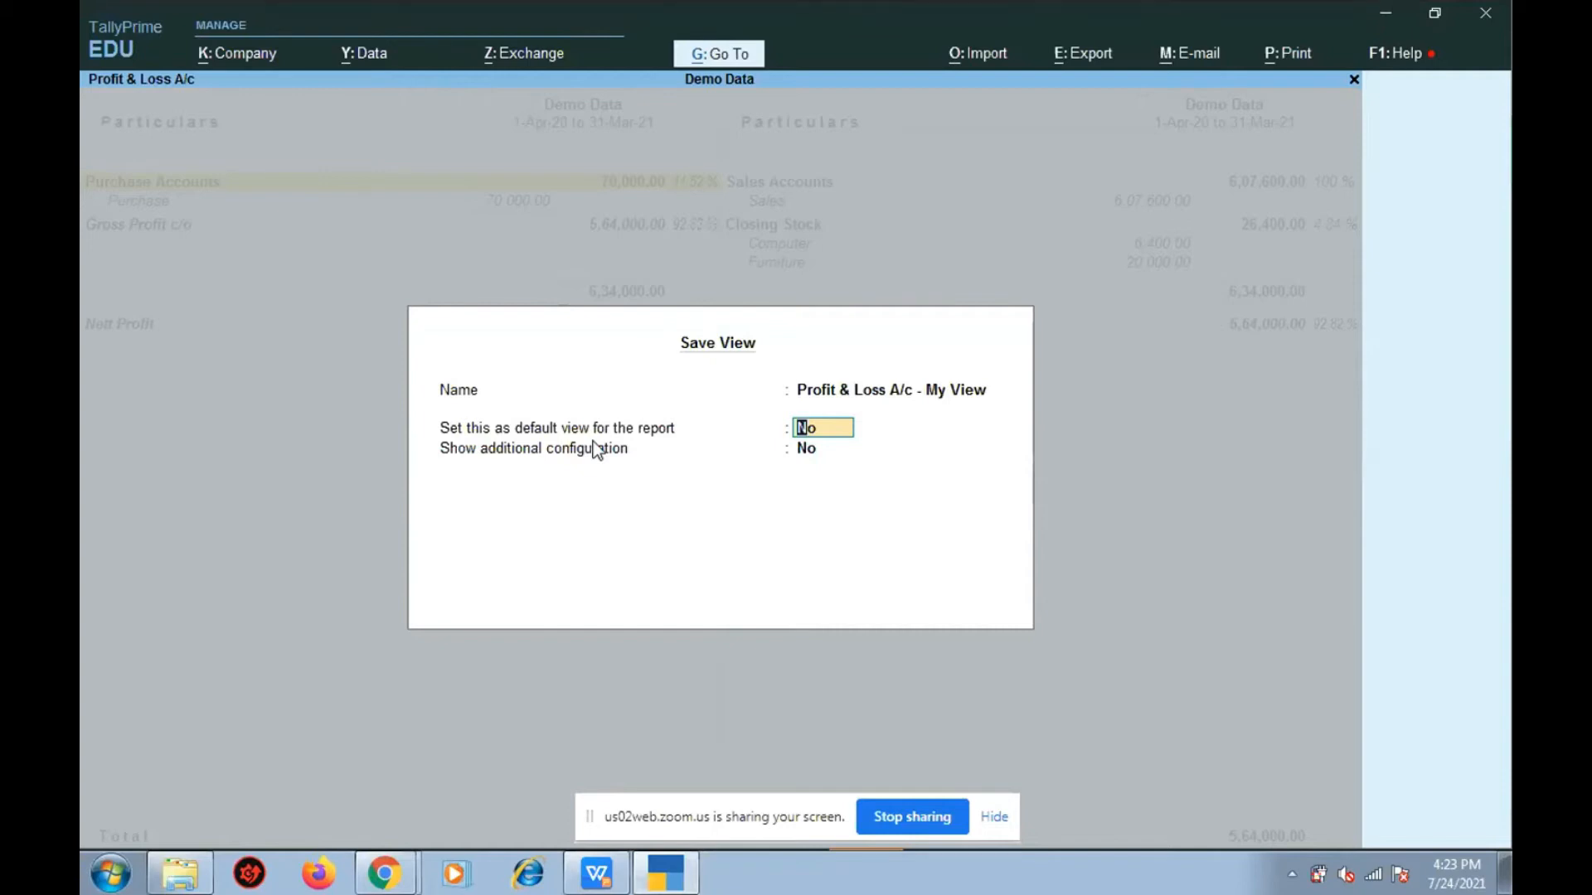
pyautogui.press('Return')
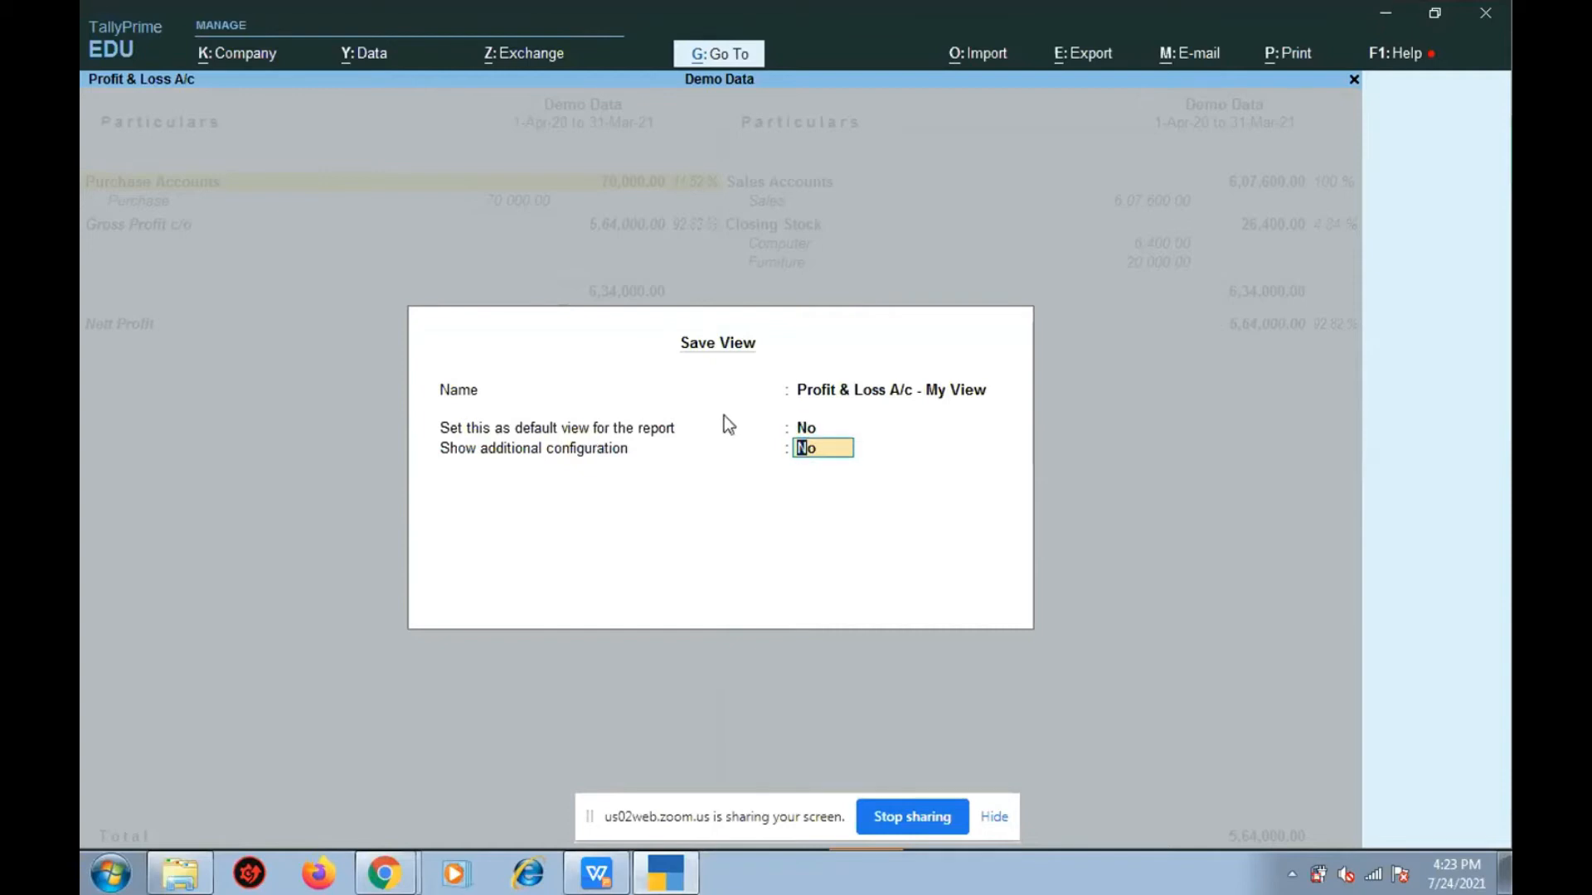
pyautogui.write('y')
pyautogui.press('Return')
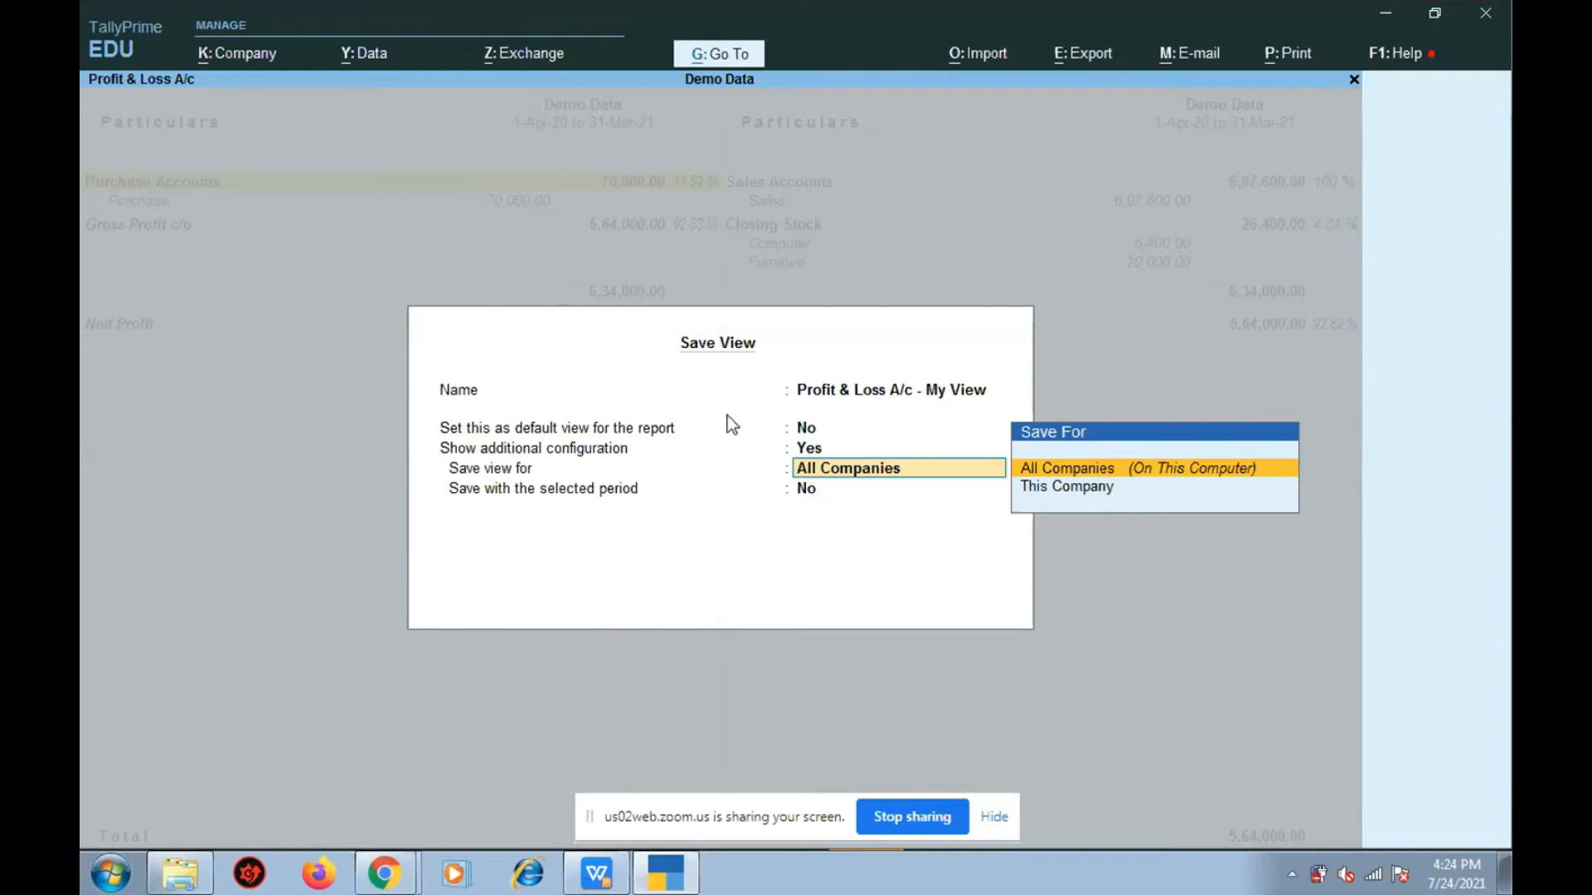
pyautogui.press('Down')
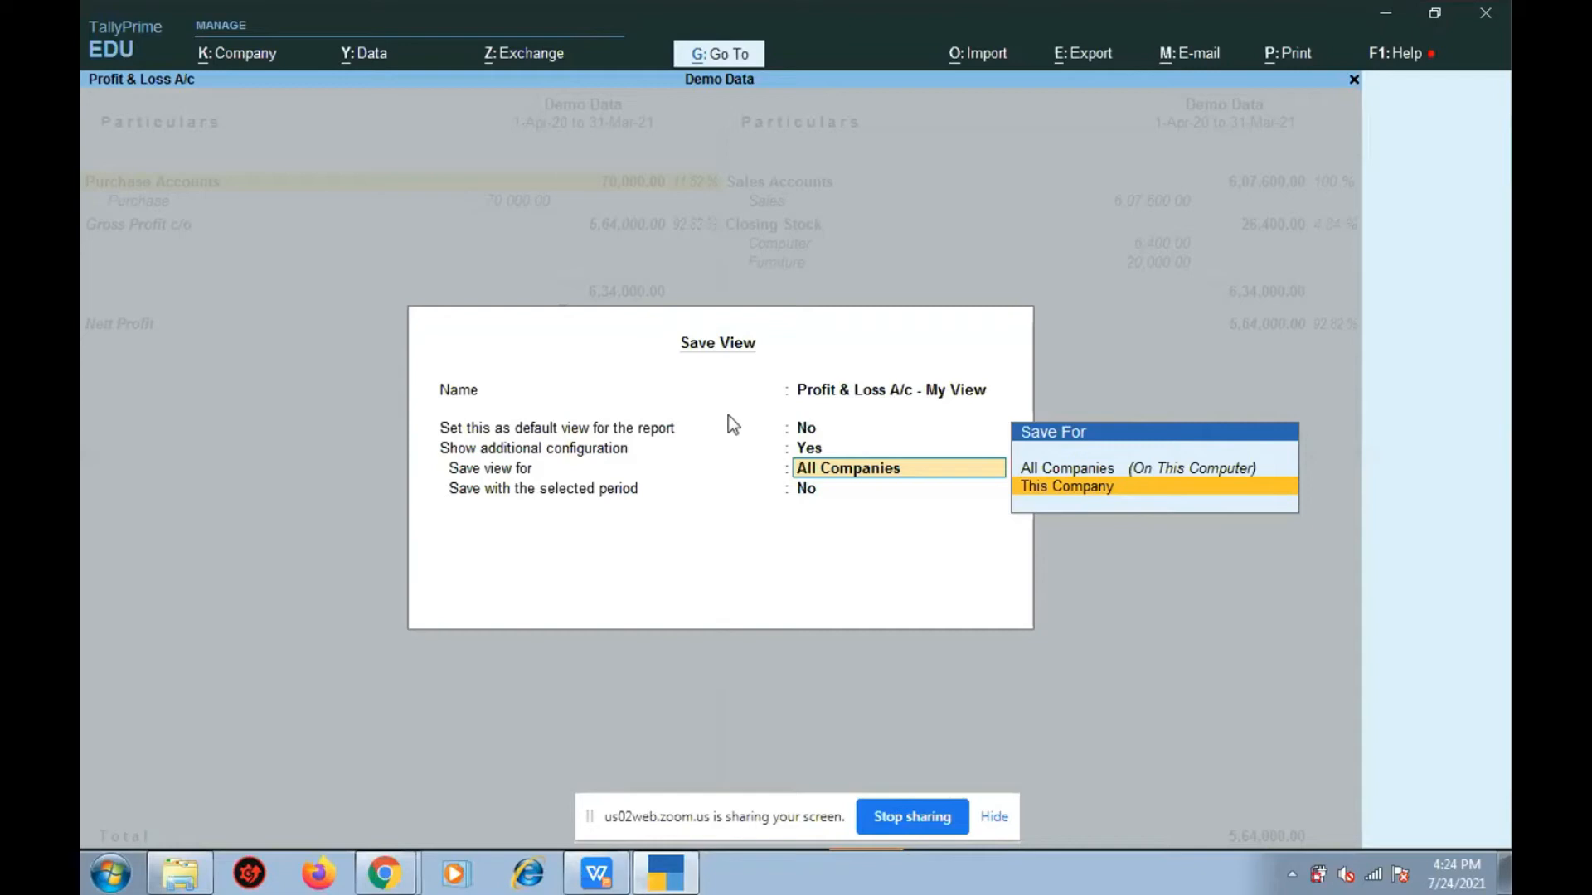
pyautogui.press('Return')
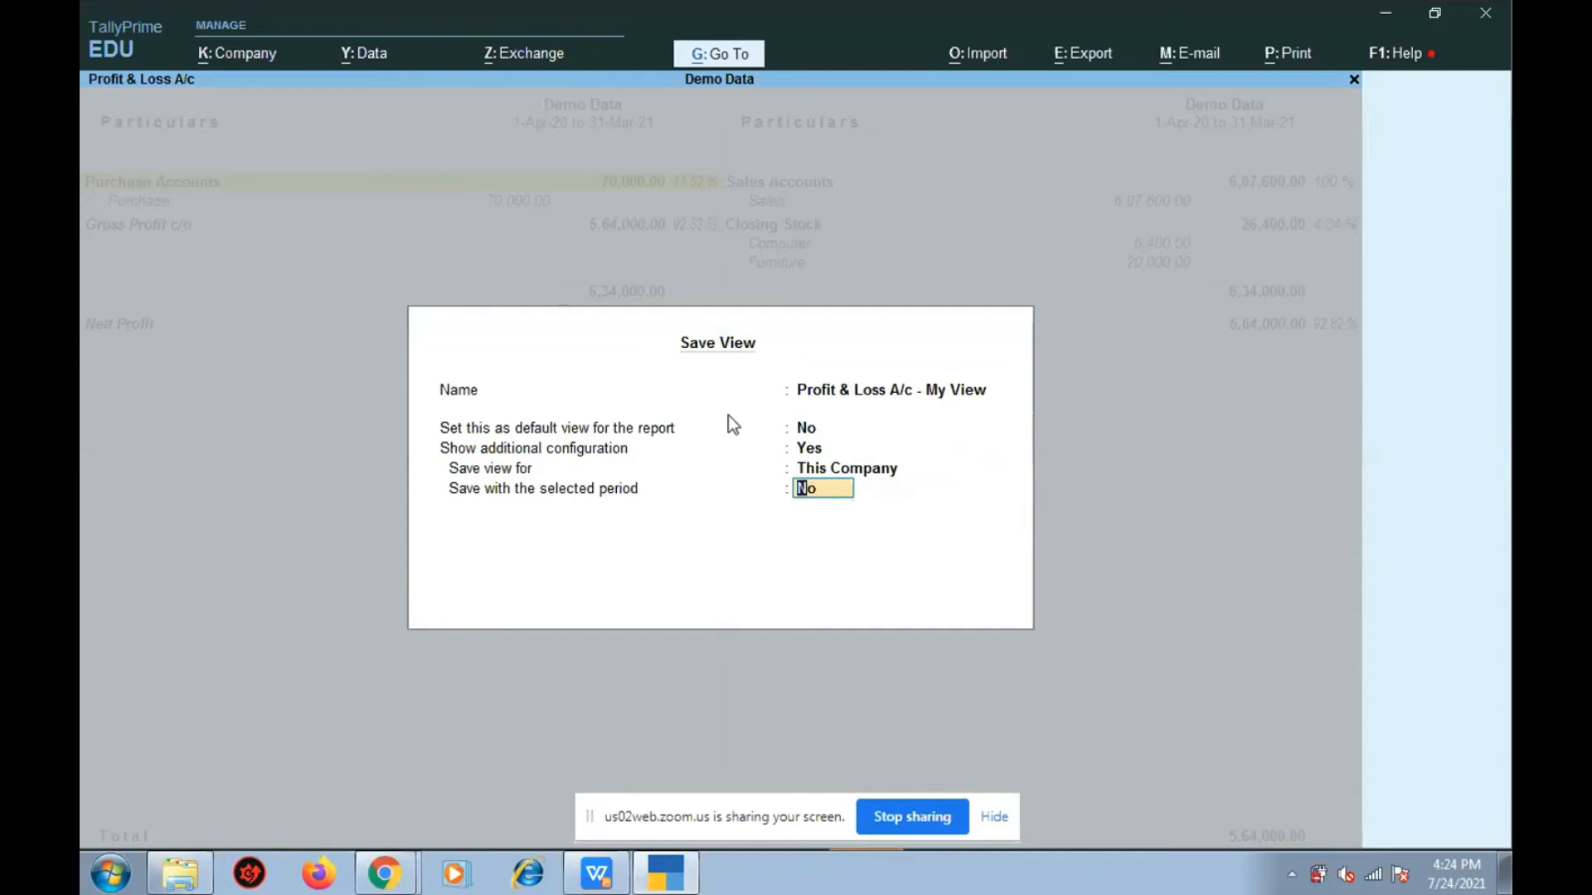
pyautogui.press('Return')
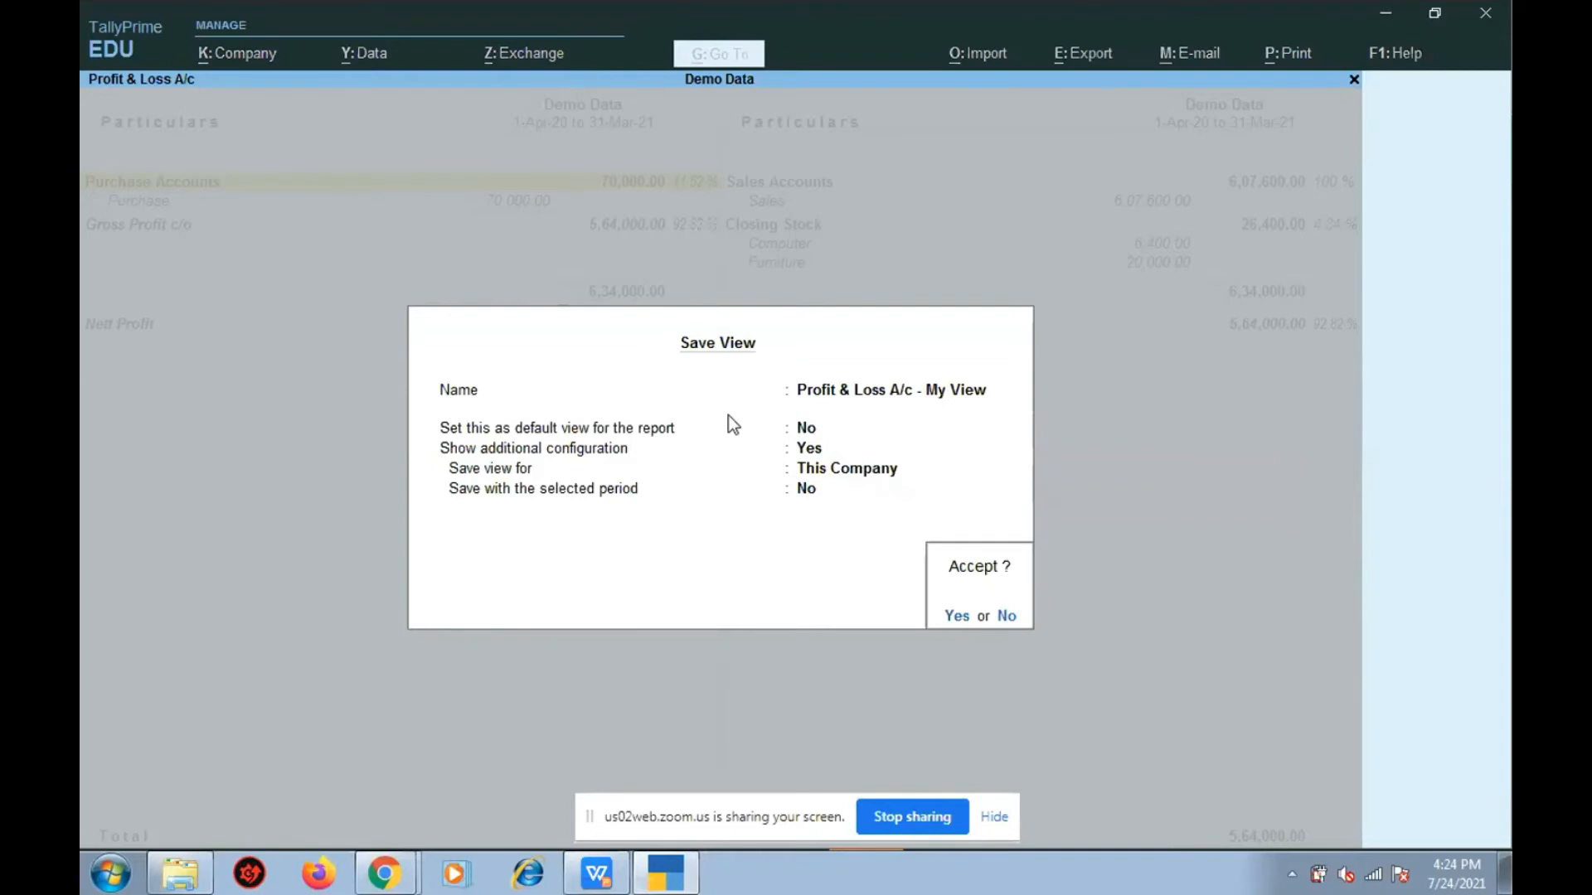
pyautogui.press('Return')
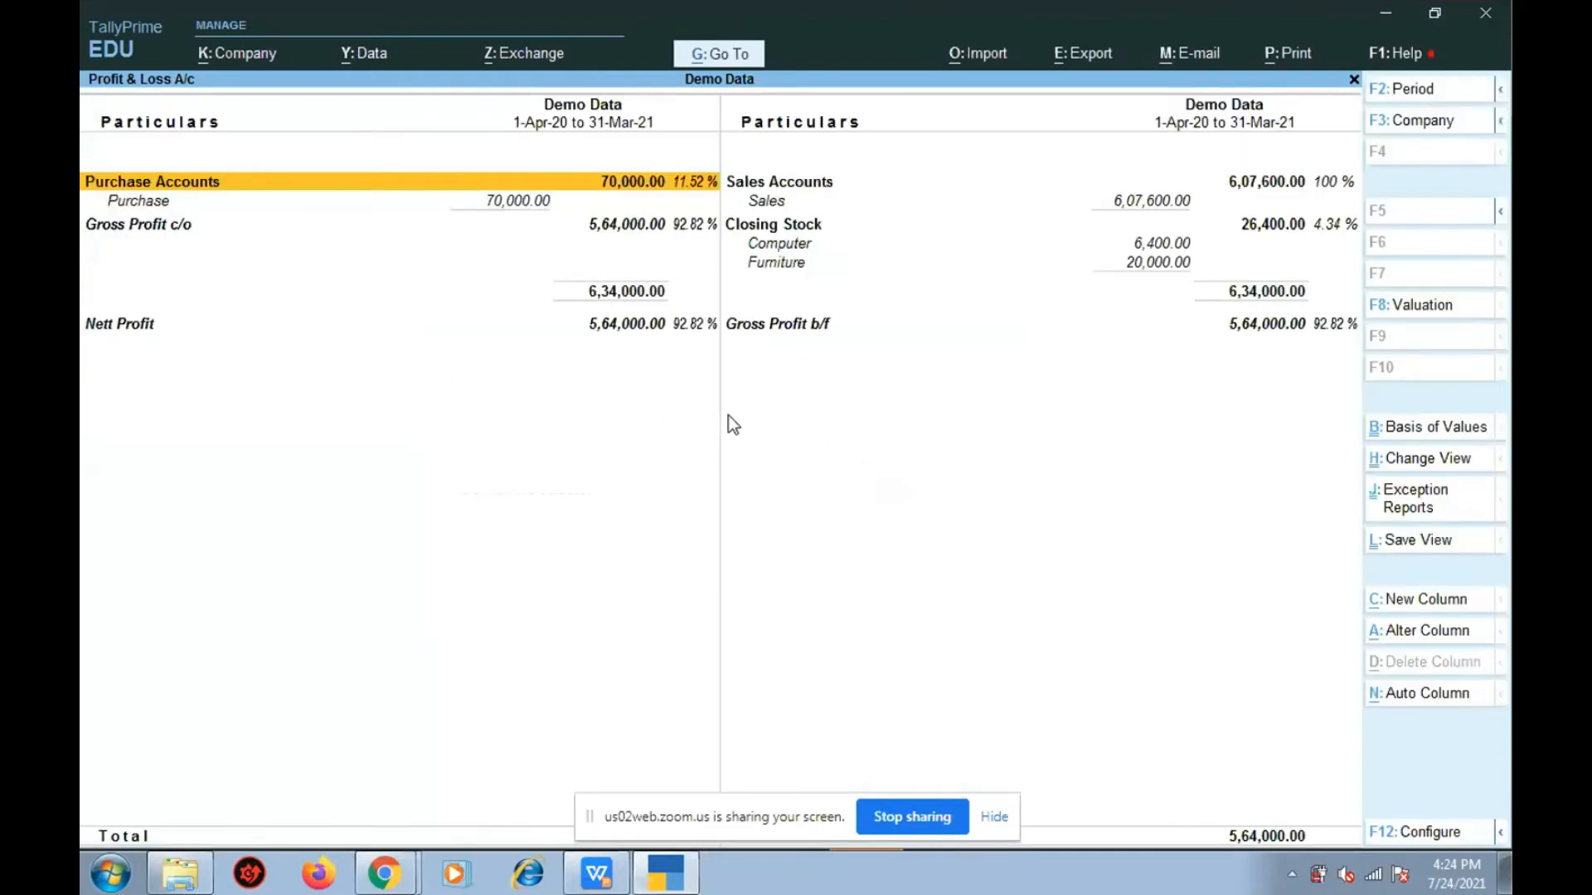
# Step: Return to the Gateway of Tally, open the saved view "Profit & Loss A/c - My View" through Go To, and close it
pyautogui.press('Escape')
pyautogui.press('Escape')
pyautogui.press('n')
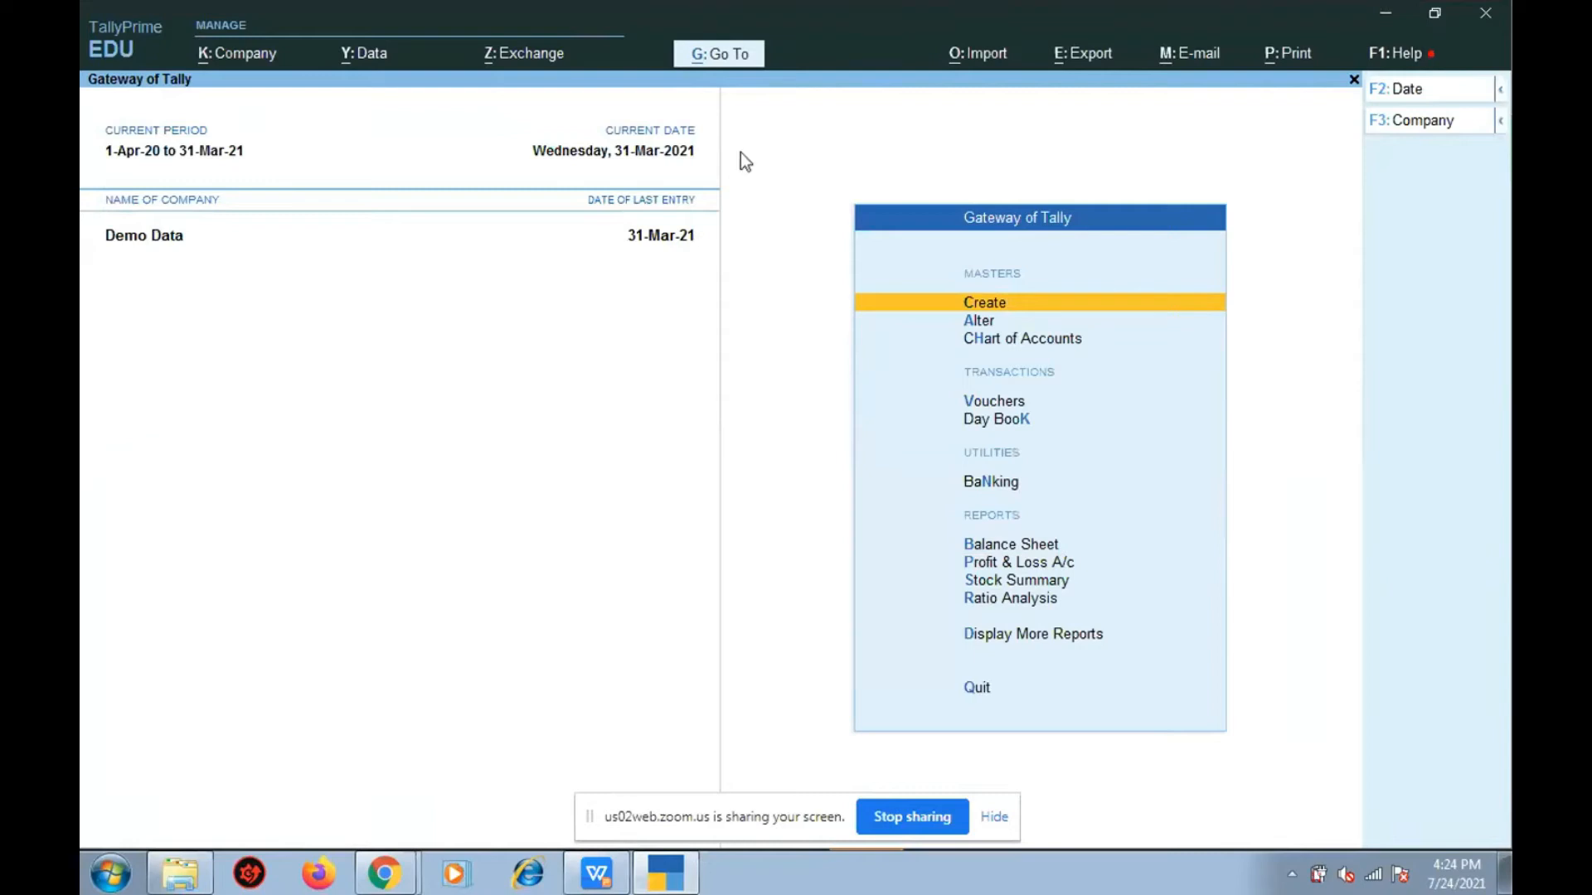
pyautogui.click(709, 59)
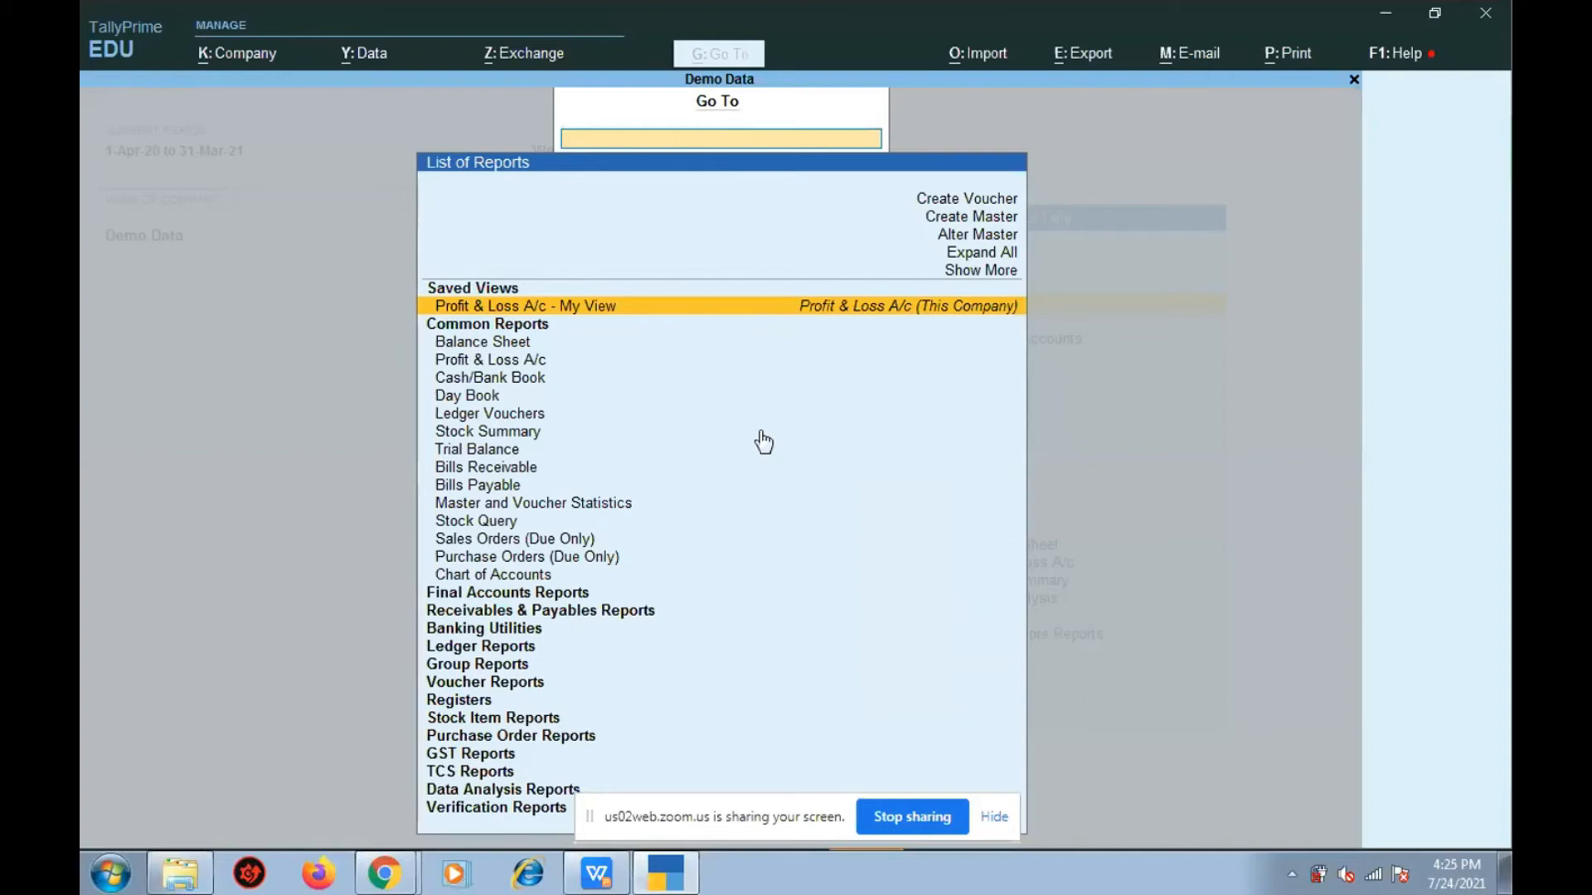
pyautogui.press('Return')
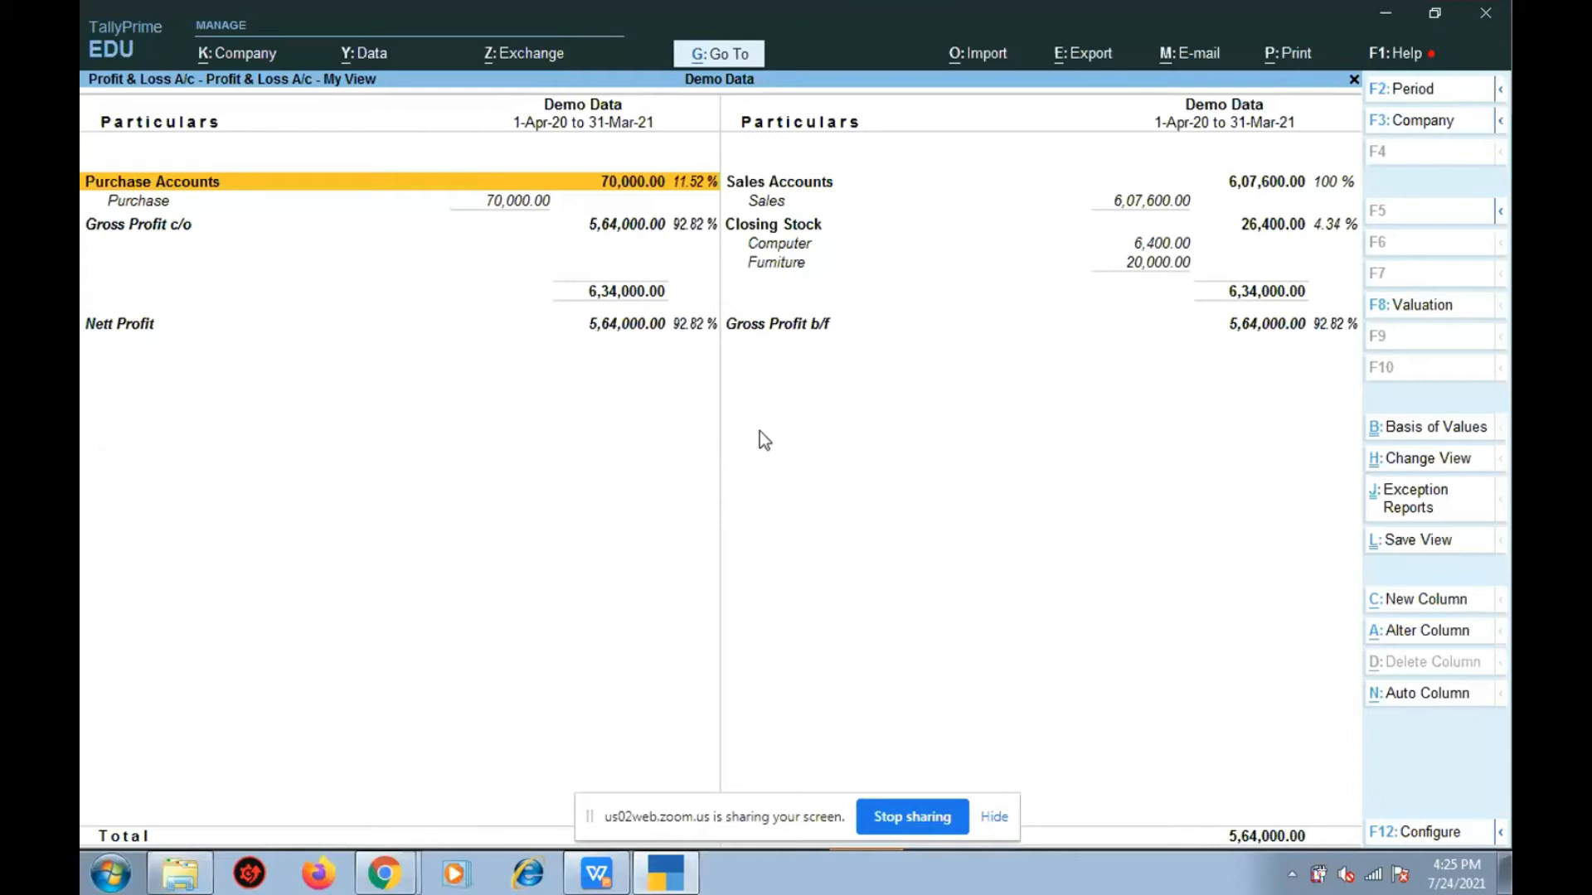
pyautogui.press('Escape')
pyautogui.press('Escape')
pyautogui.press('Escape')
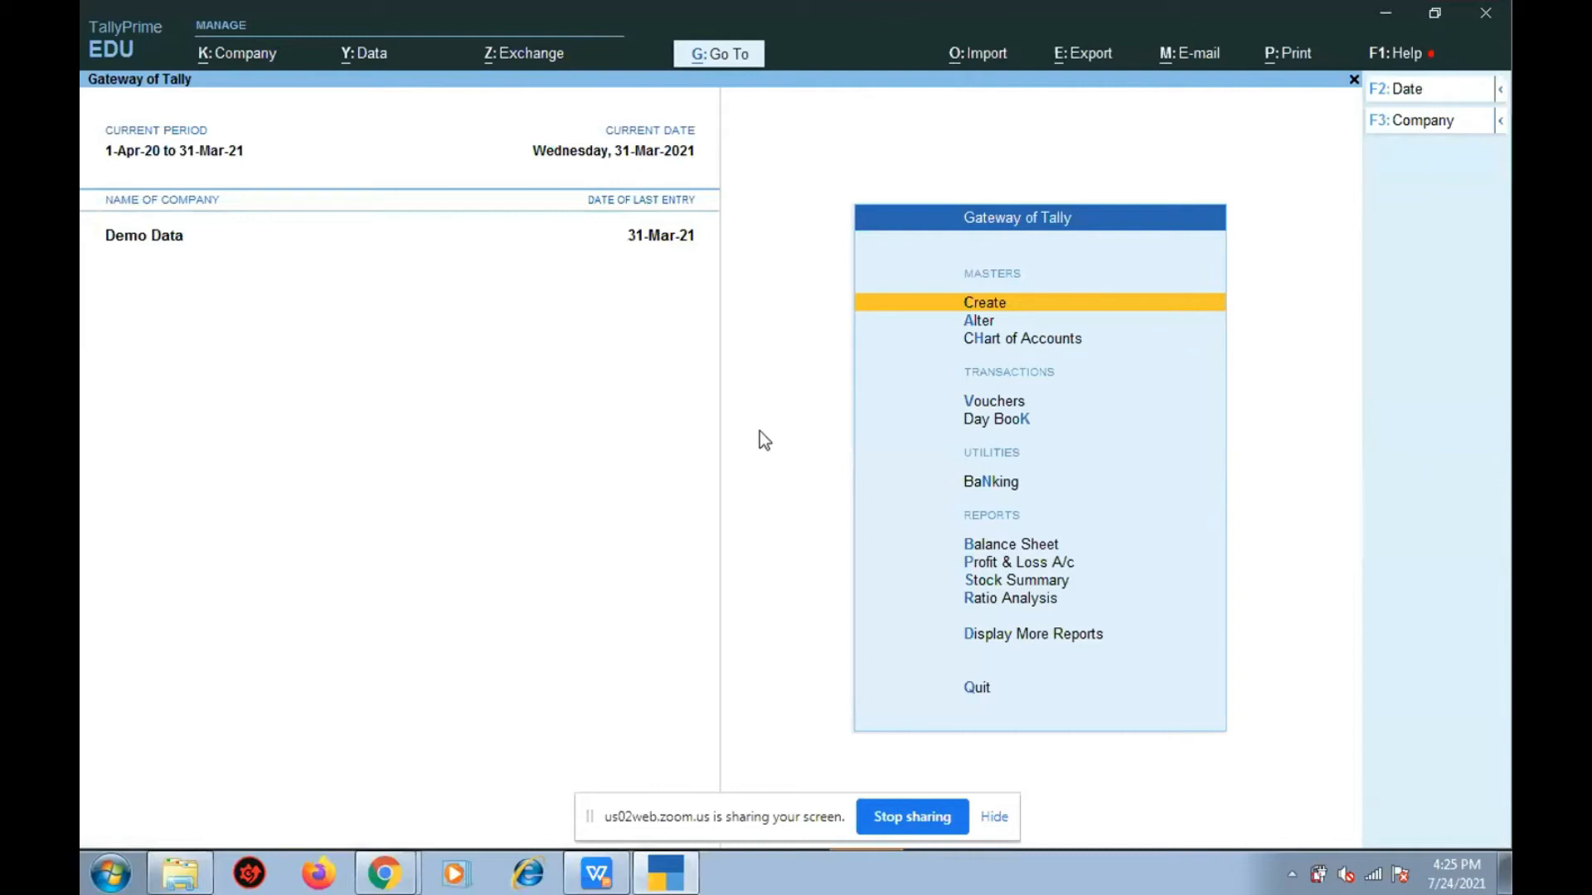
# Step: Open the Balance Sheet, view its Save View options, and leave without saving
pyautogui.press('b')
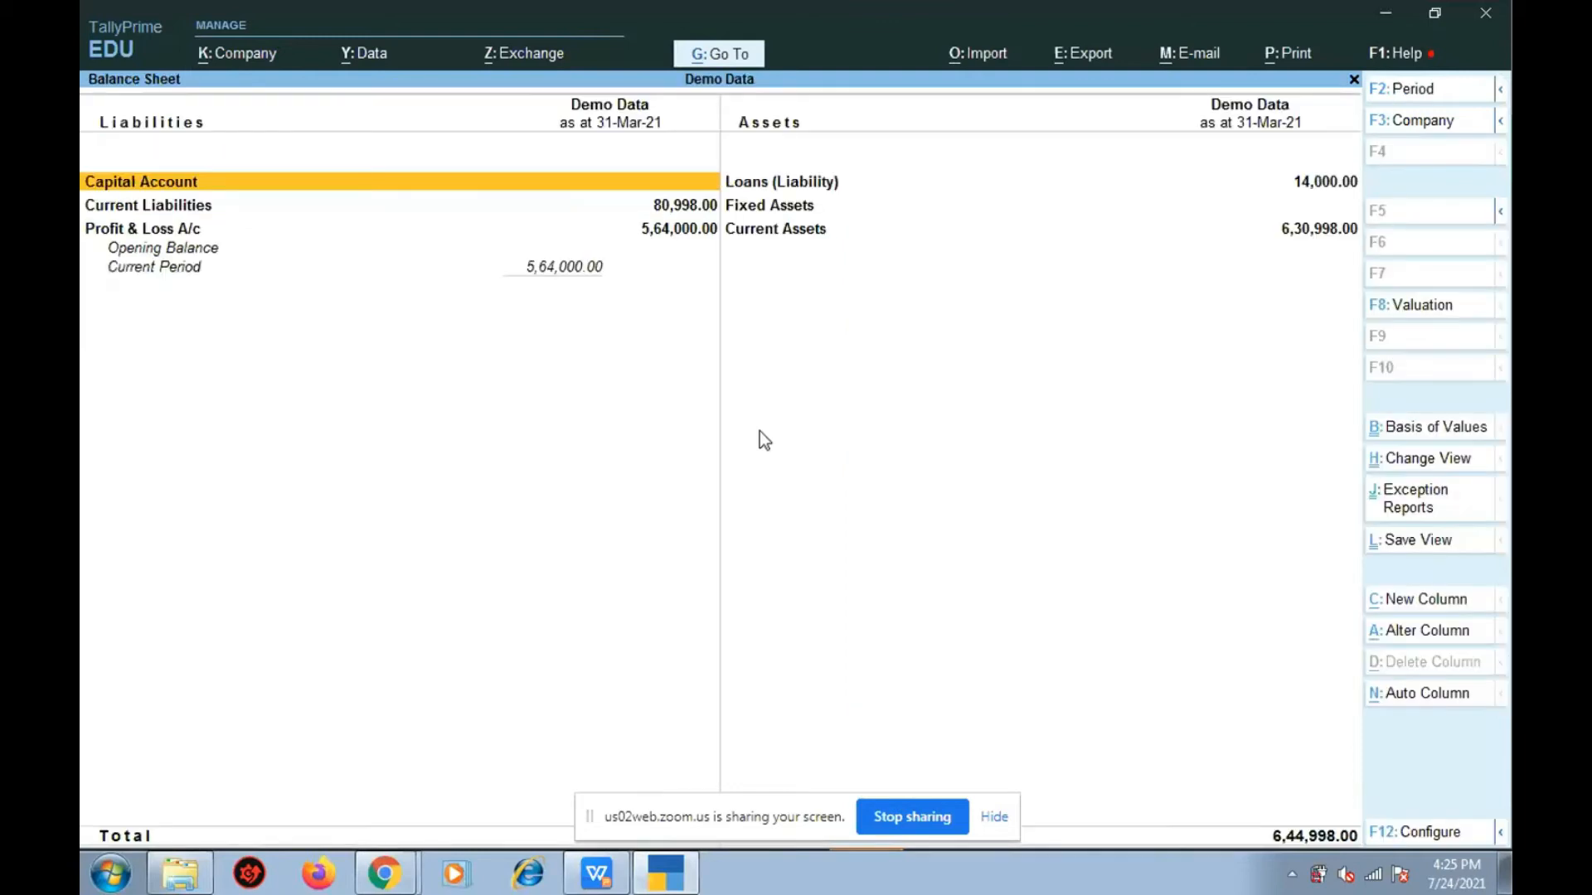
pyautogui.click(1391, 543)
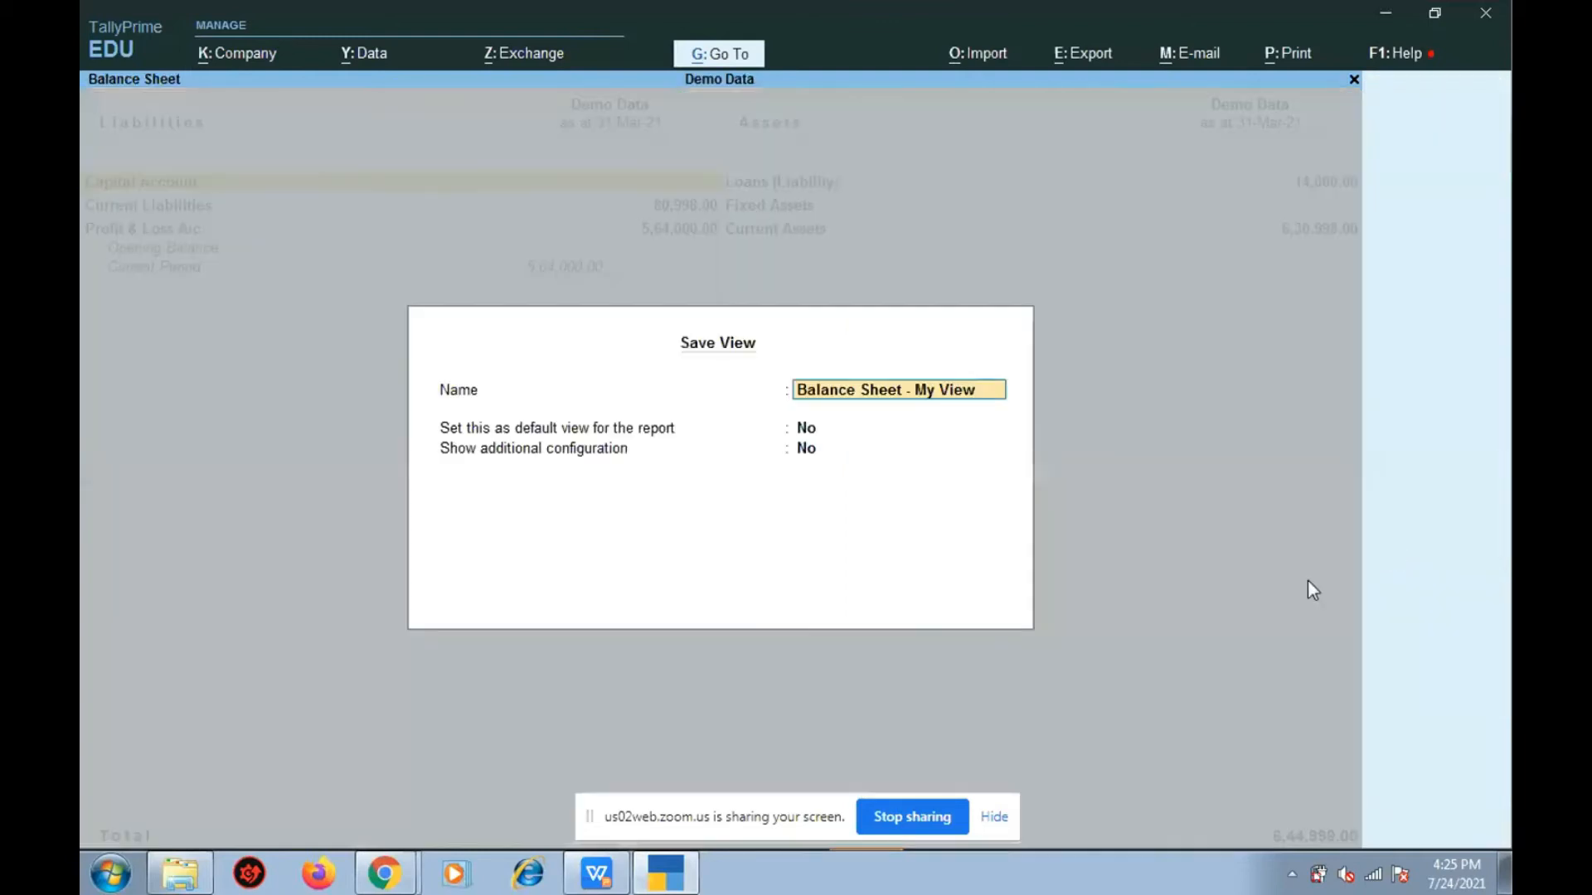
pyautogui.press('Escape')
pyautogui.press('Escape')
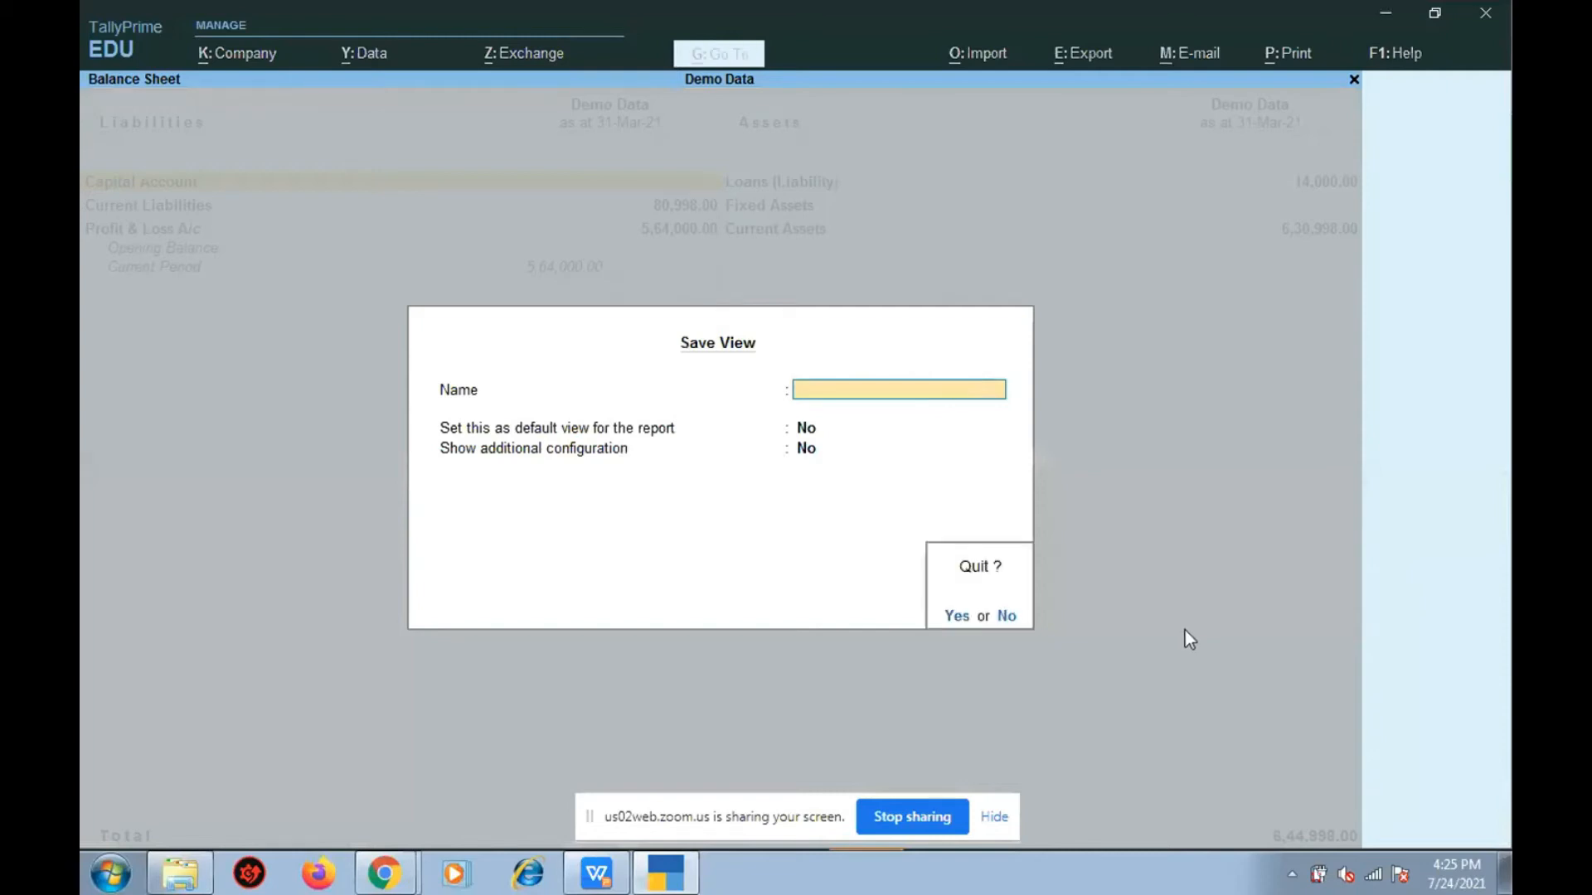
pyautogui.press('y')
pyautogui.press('Escape')
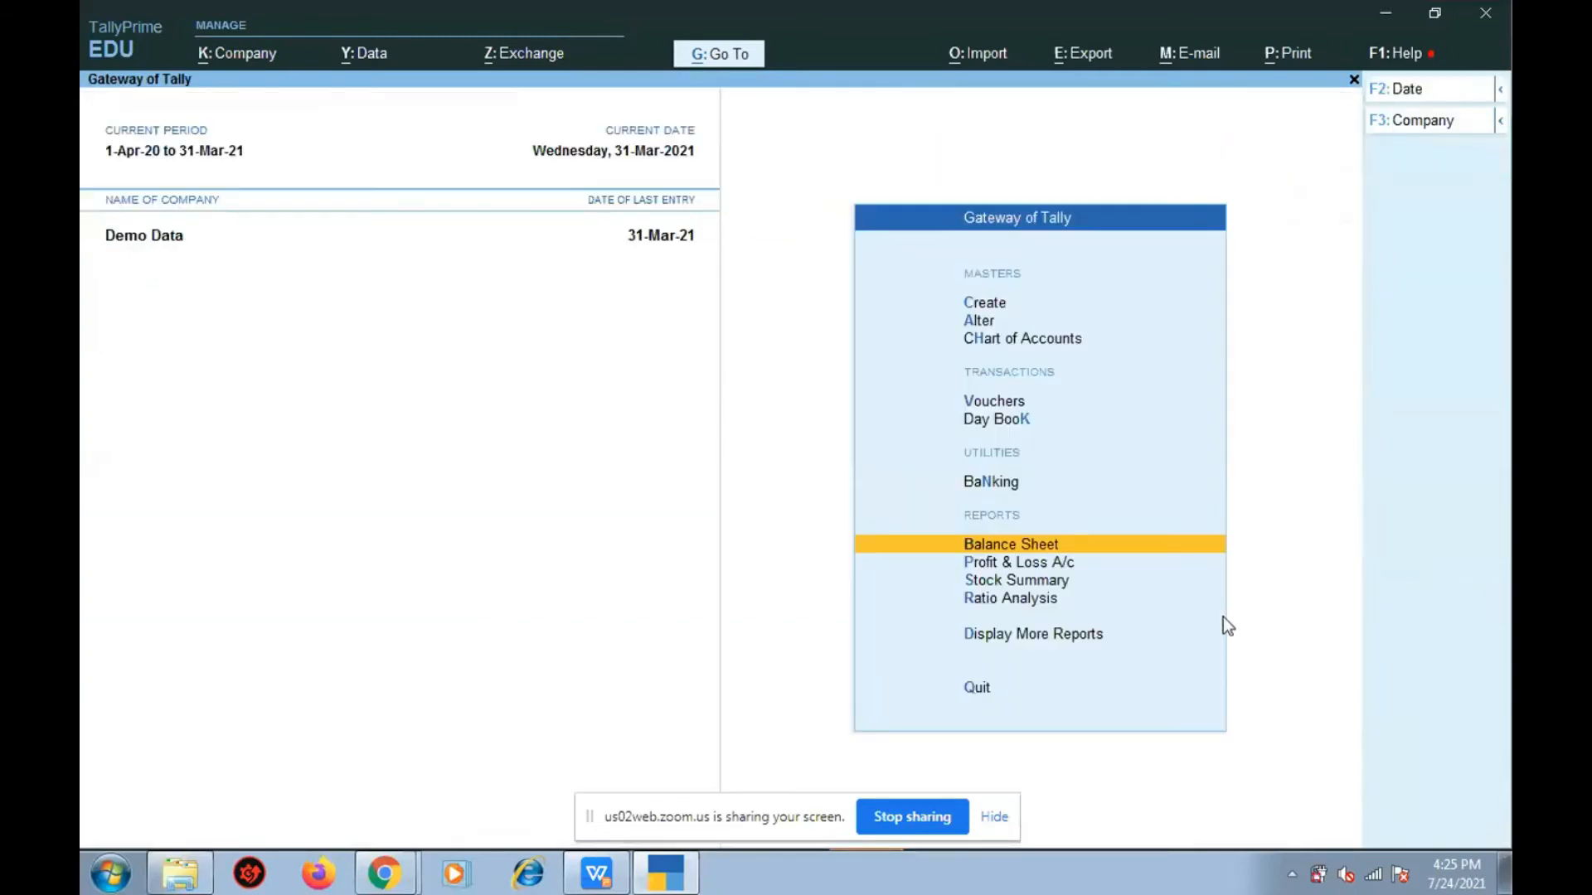
# Step: Open the Stock Summary, view its Save View options, and leave the report without saving
pyautogui.press('s')
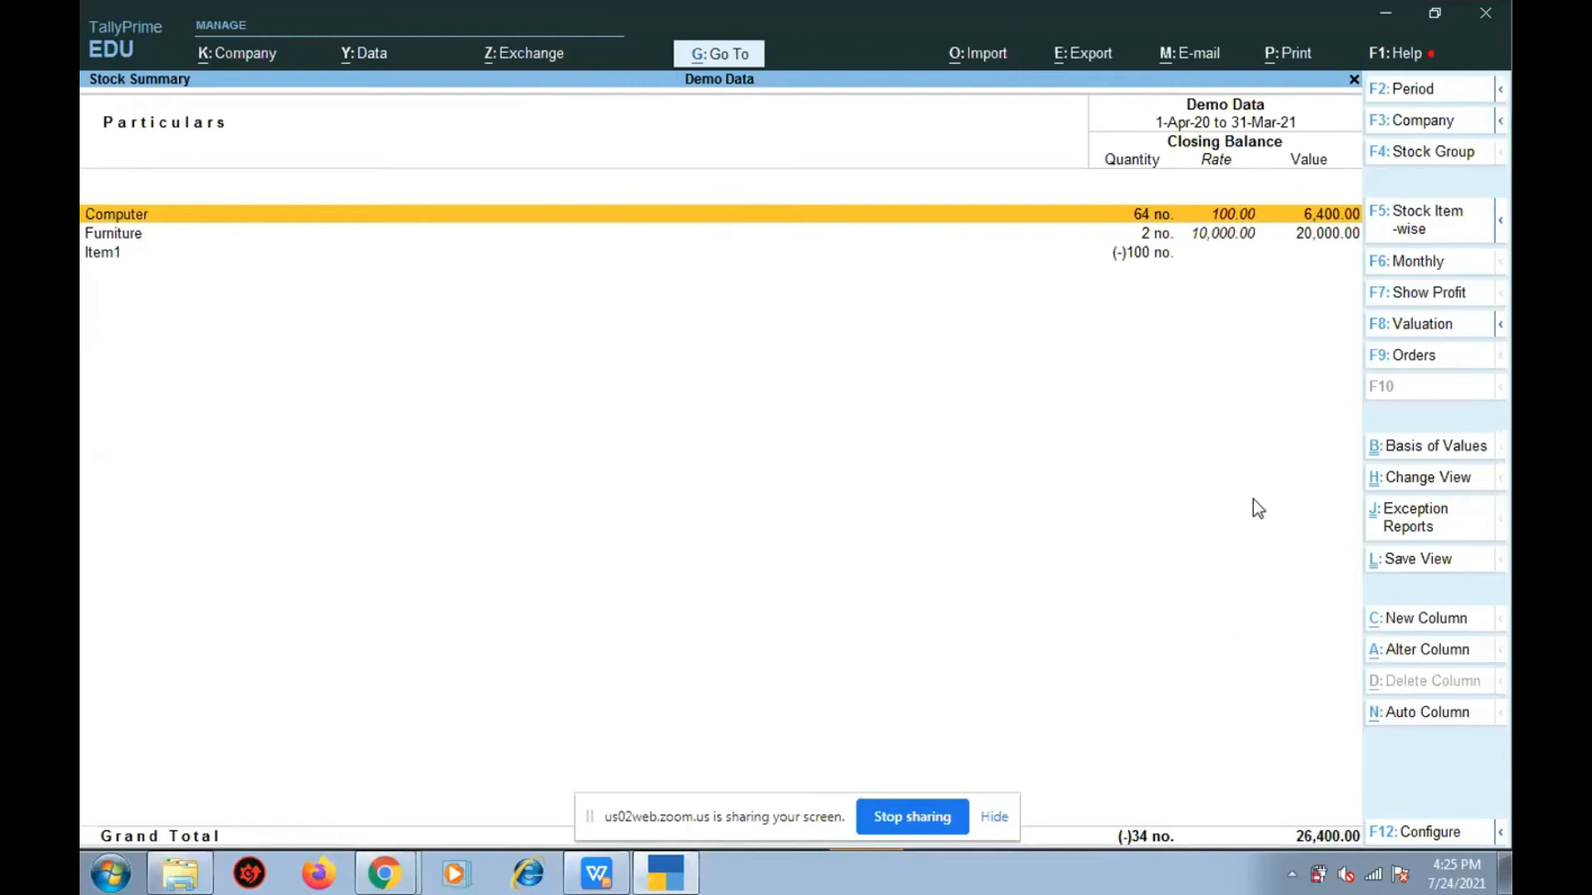
pyautogui.click(1420, 574)
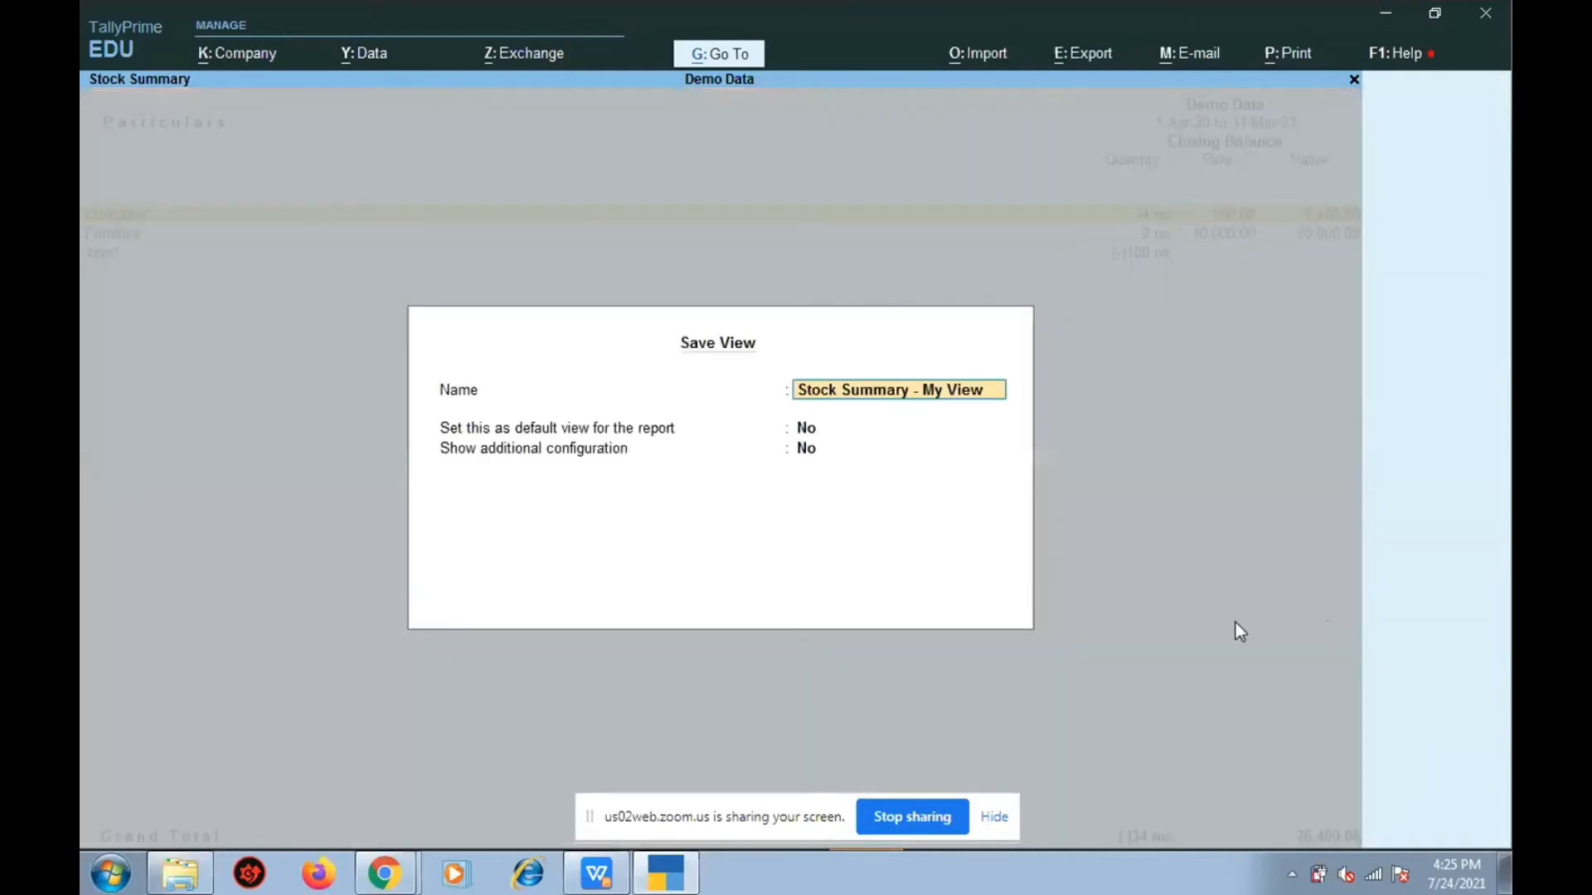
pyautogui.press('Escape')
pyautogui.press('Escape')
pyautogui.press('Return')
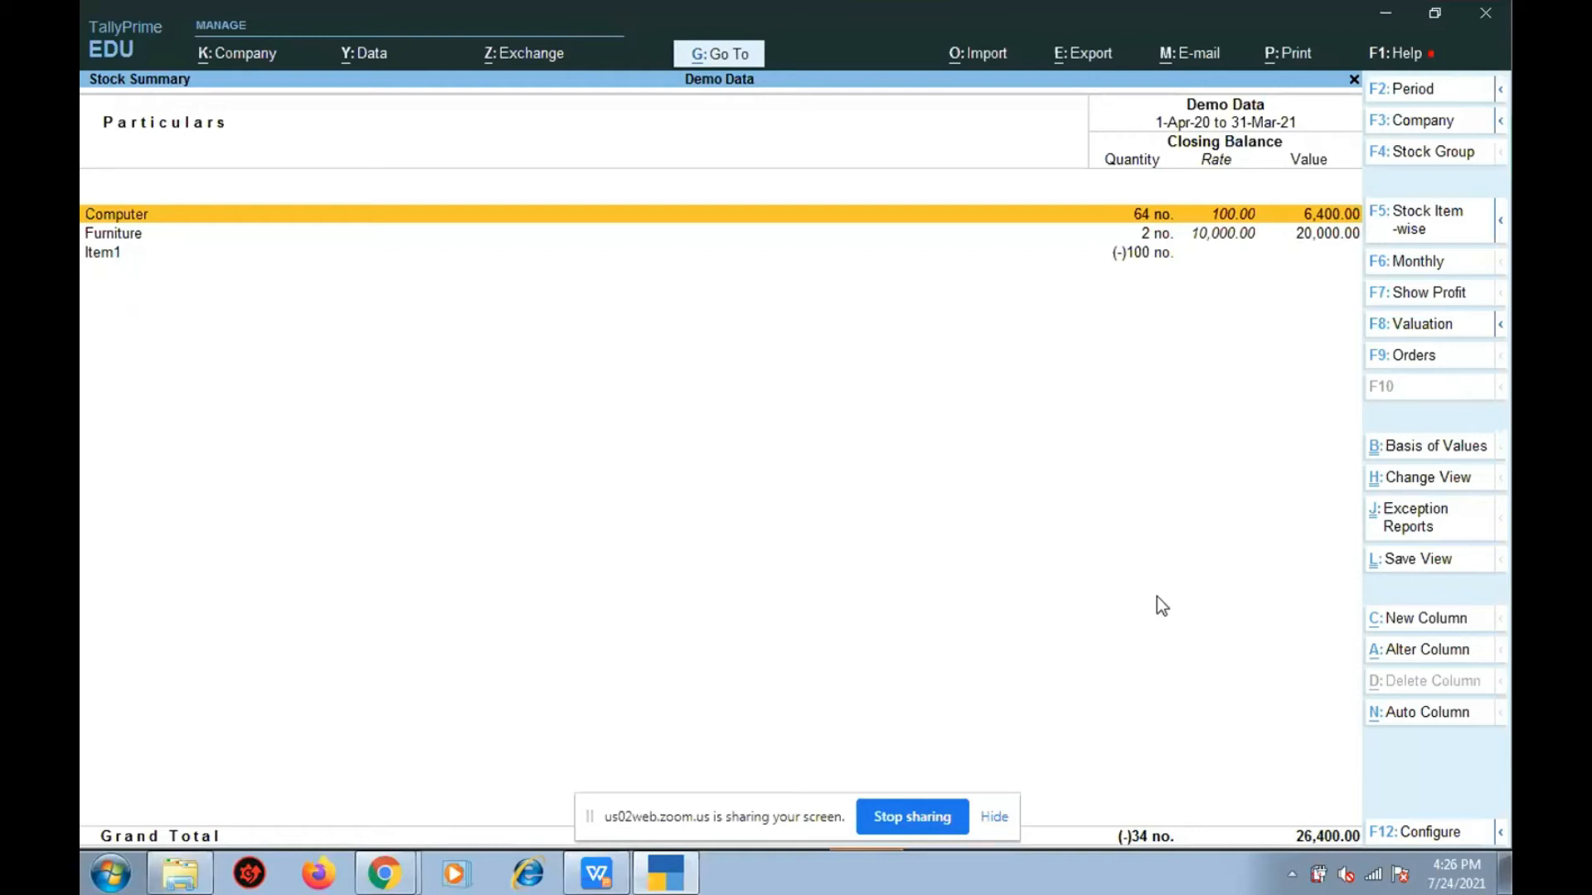
pyautogui.press('Escape')
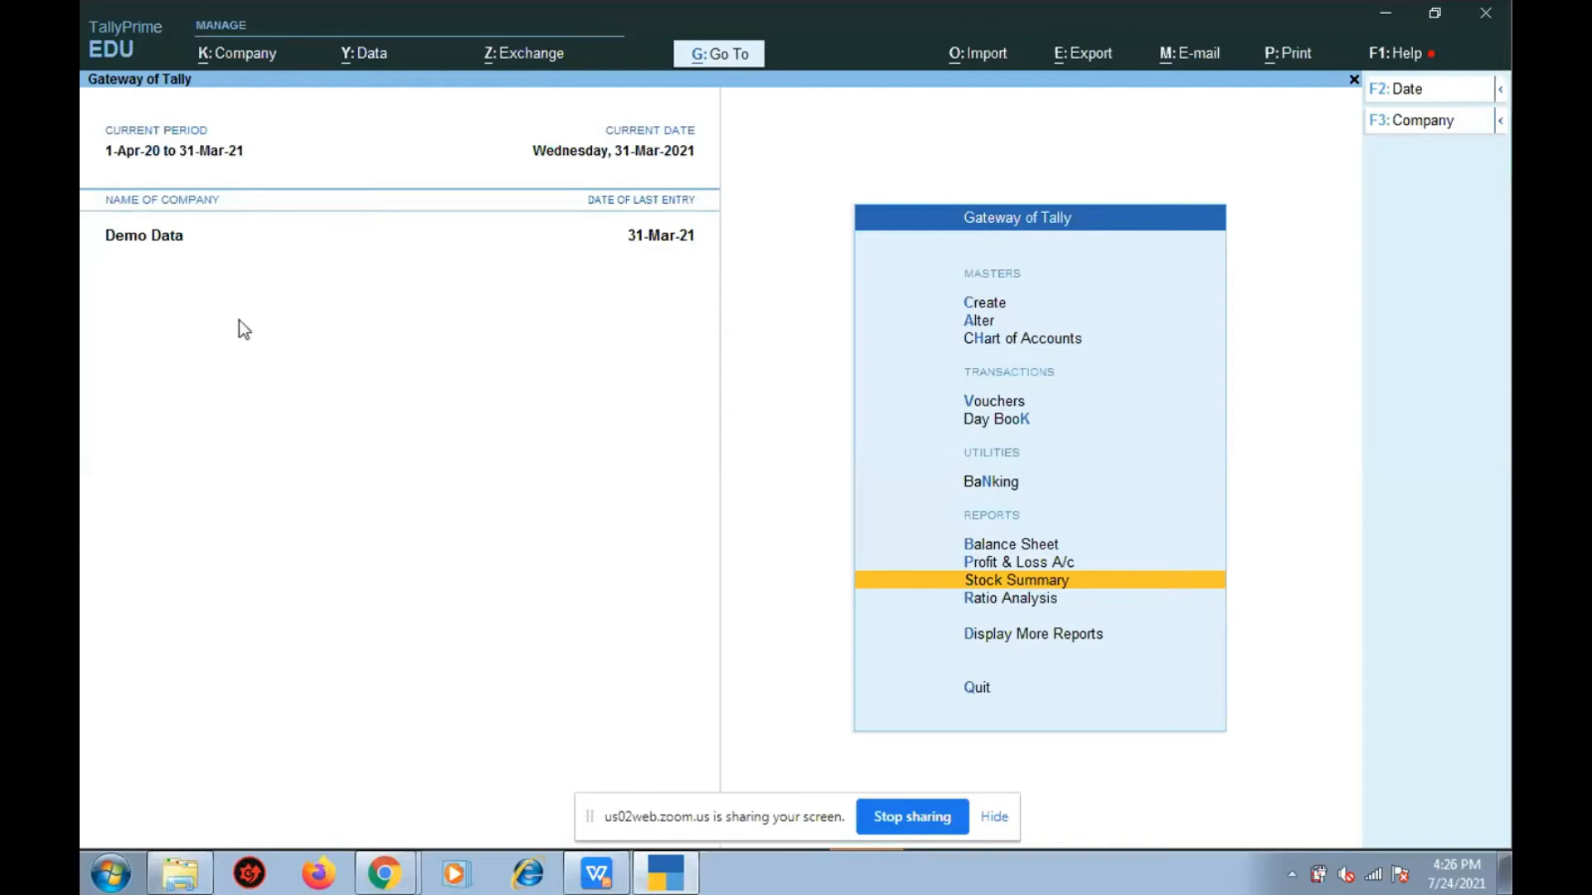
# Step: Open the User Roles of the Demo Data company to view its list of security levels
pyautogui.click(217, 55)
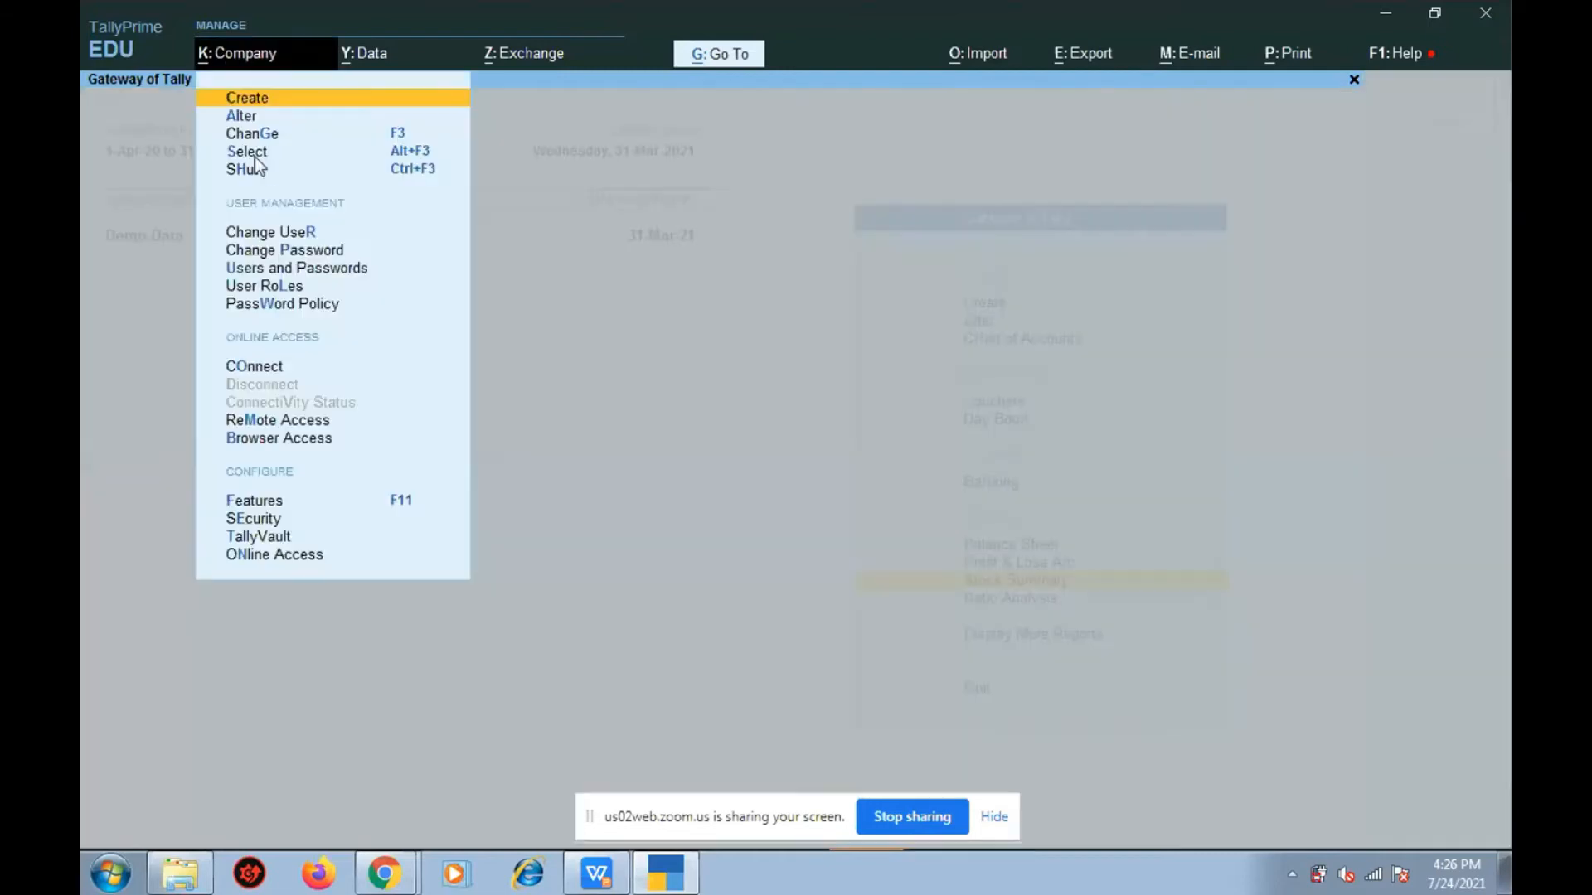
pyautogui.press('Down')
pyautogui.press('Down')
pyautogui.press('Down')
pyautogui.press('Down')
pyautogui.press('Down')
pyautogui.press('Down')
pyautogui.press('Down')
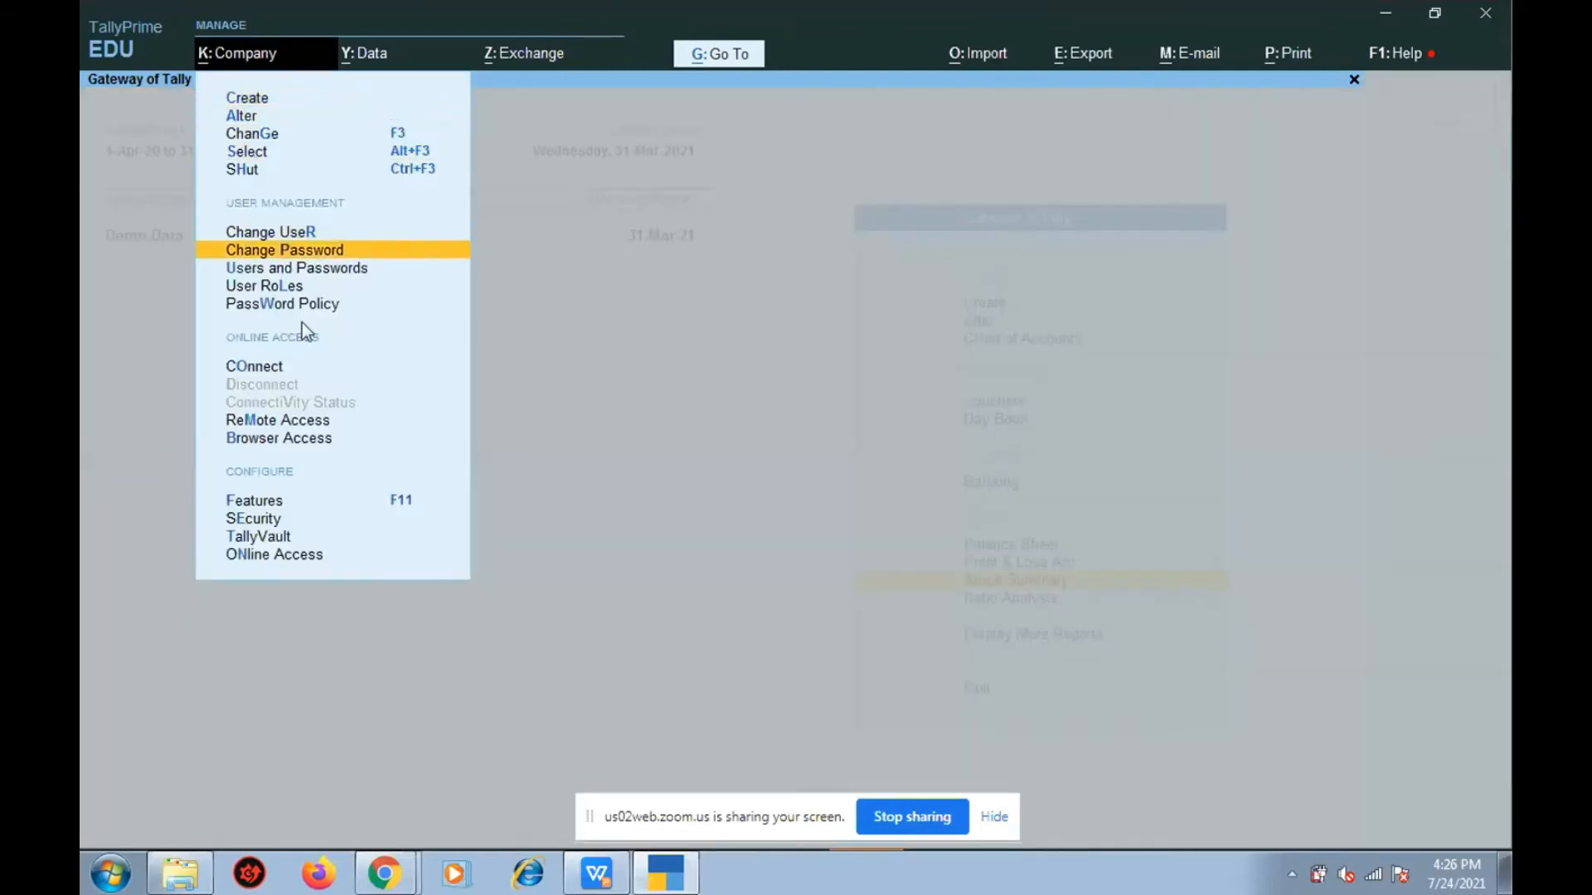
pyautogui.press('Down')
pyautogui.press('Return')
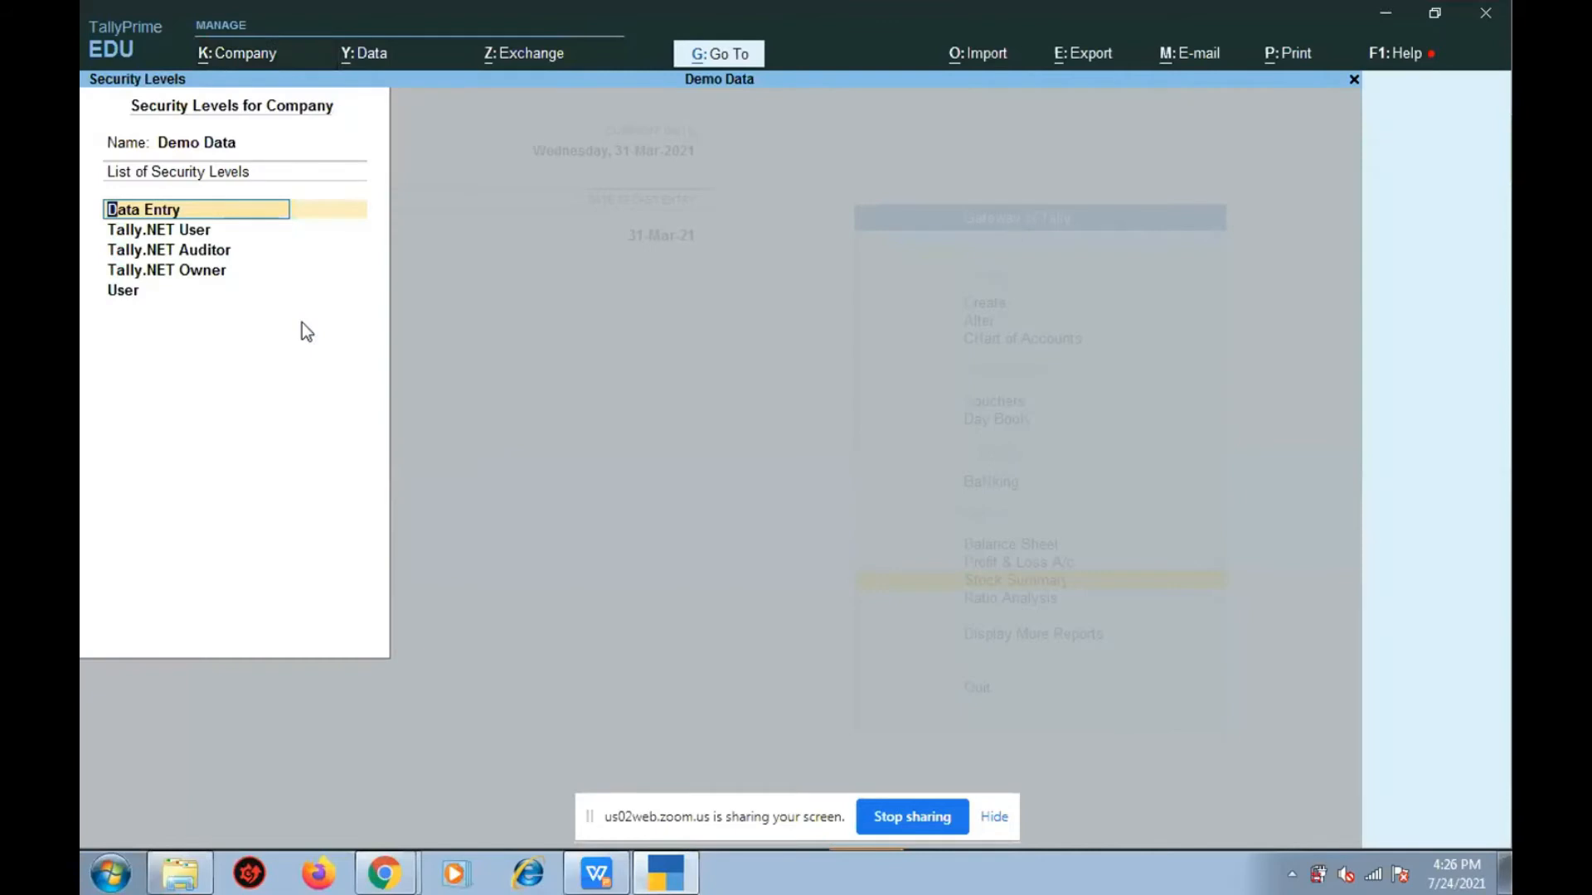
# Step: Examine the User security level's permission to save report views for This Company, and return to the Gateway without changes
pyautogui.press('Down')
pyautogui.press('Down')
pyautogui.press('Down')
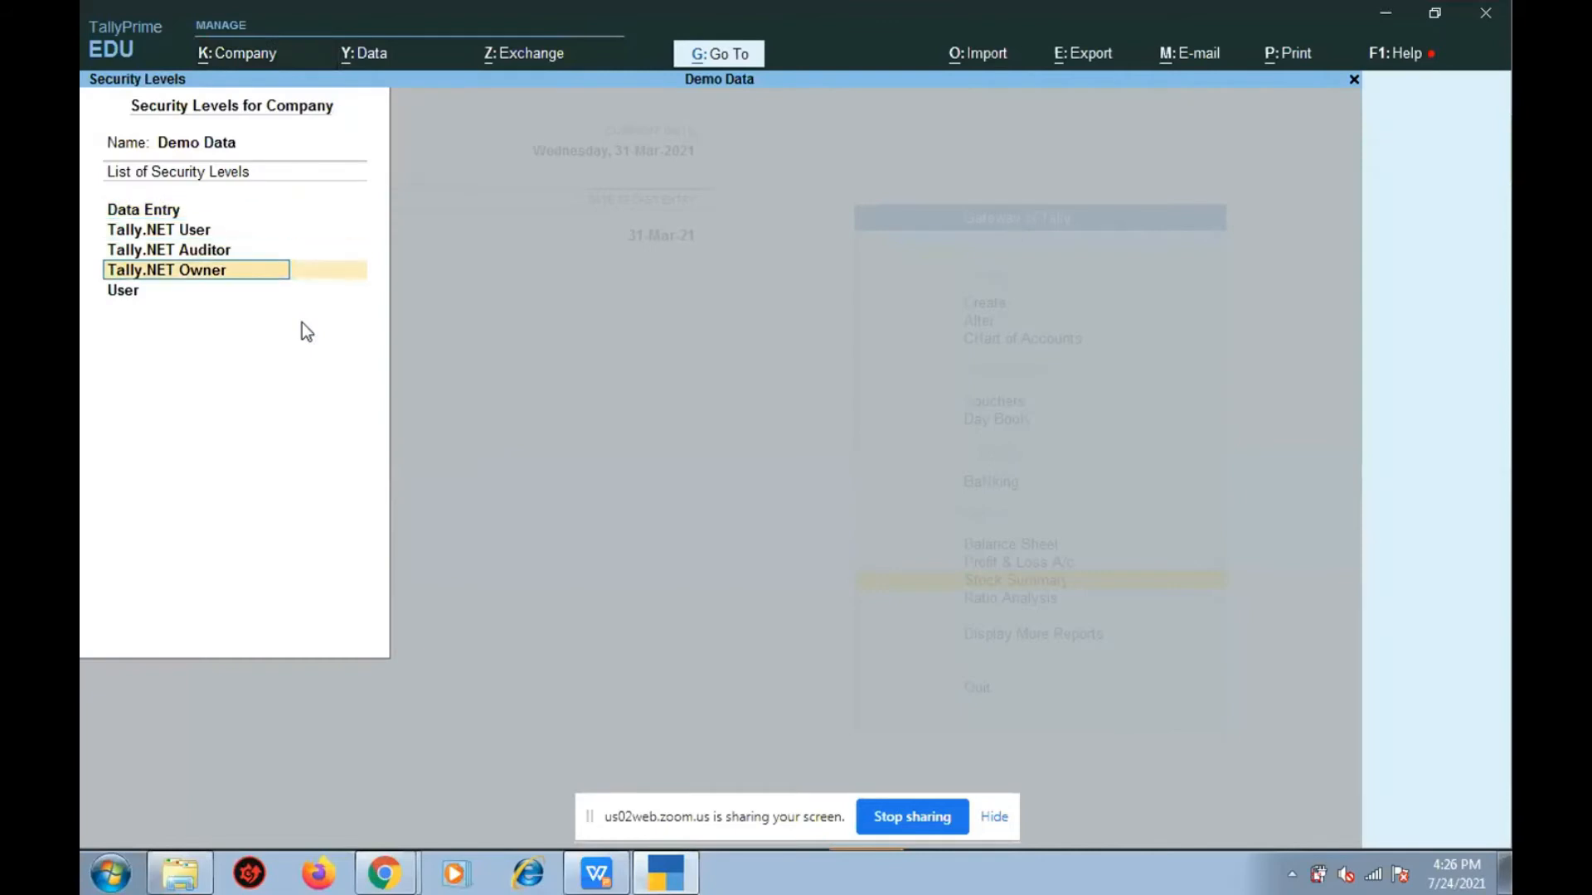
pyautogui.press('Down')
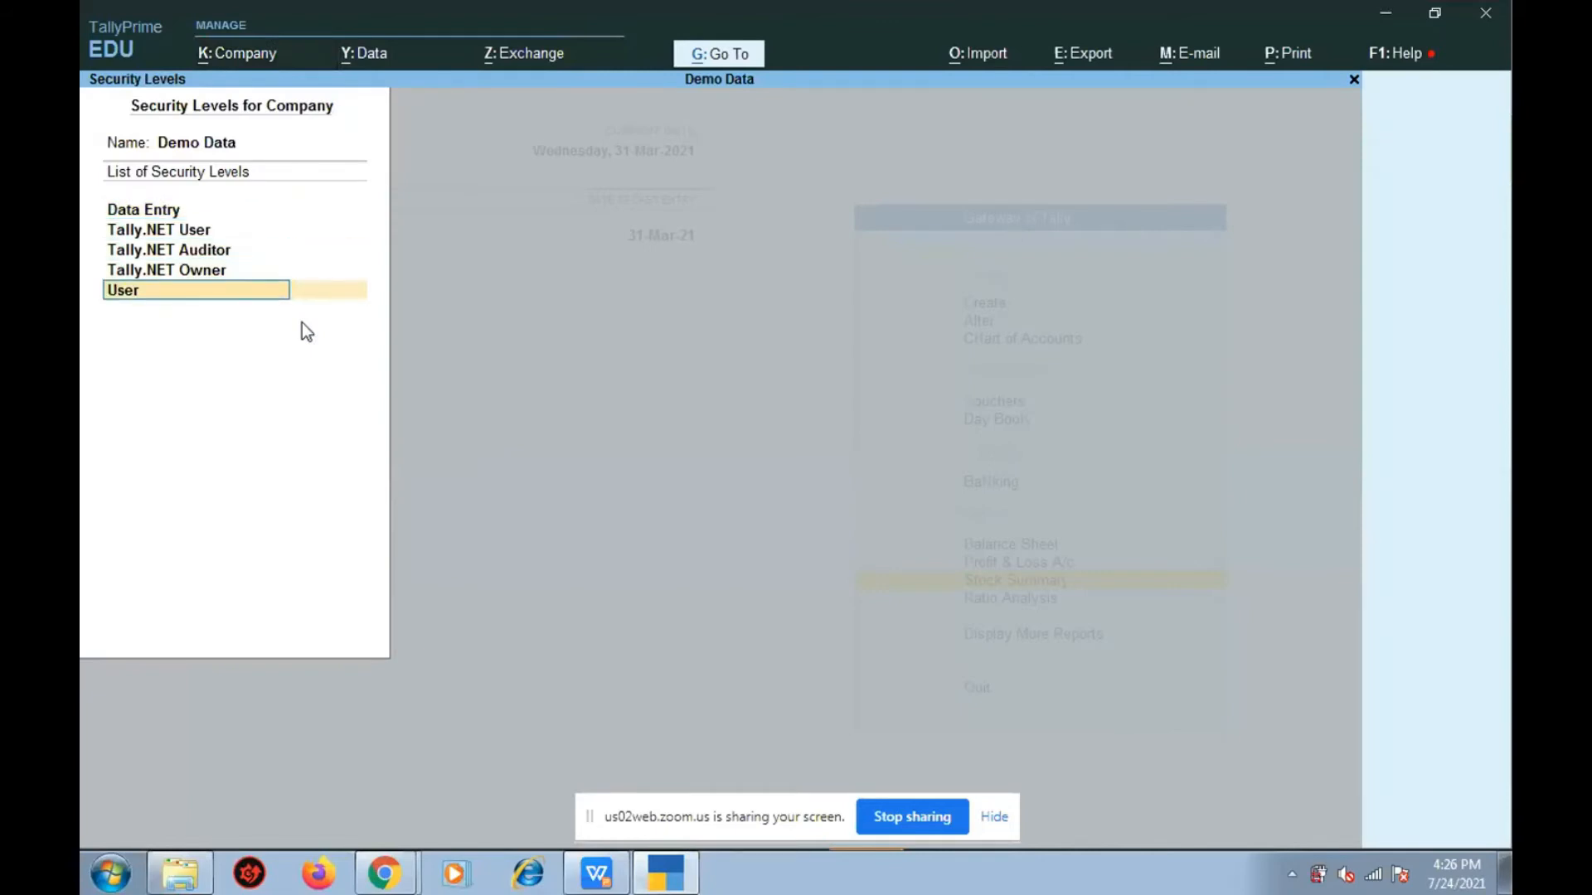
pyautogui.press('Return')
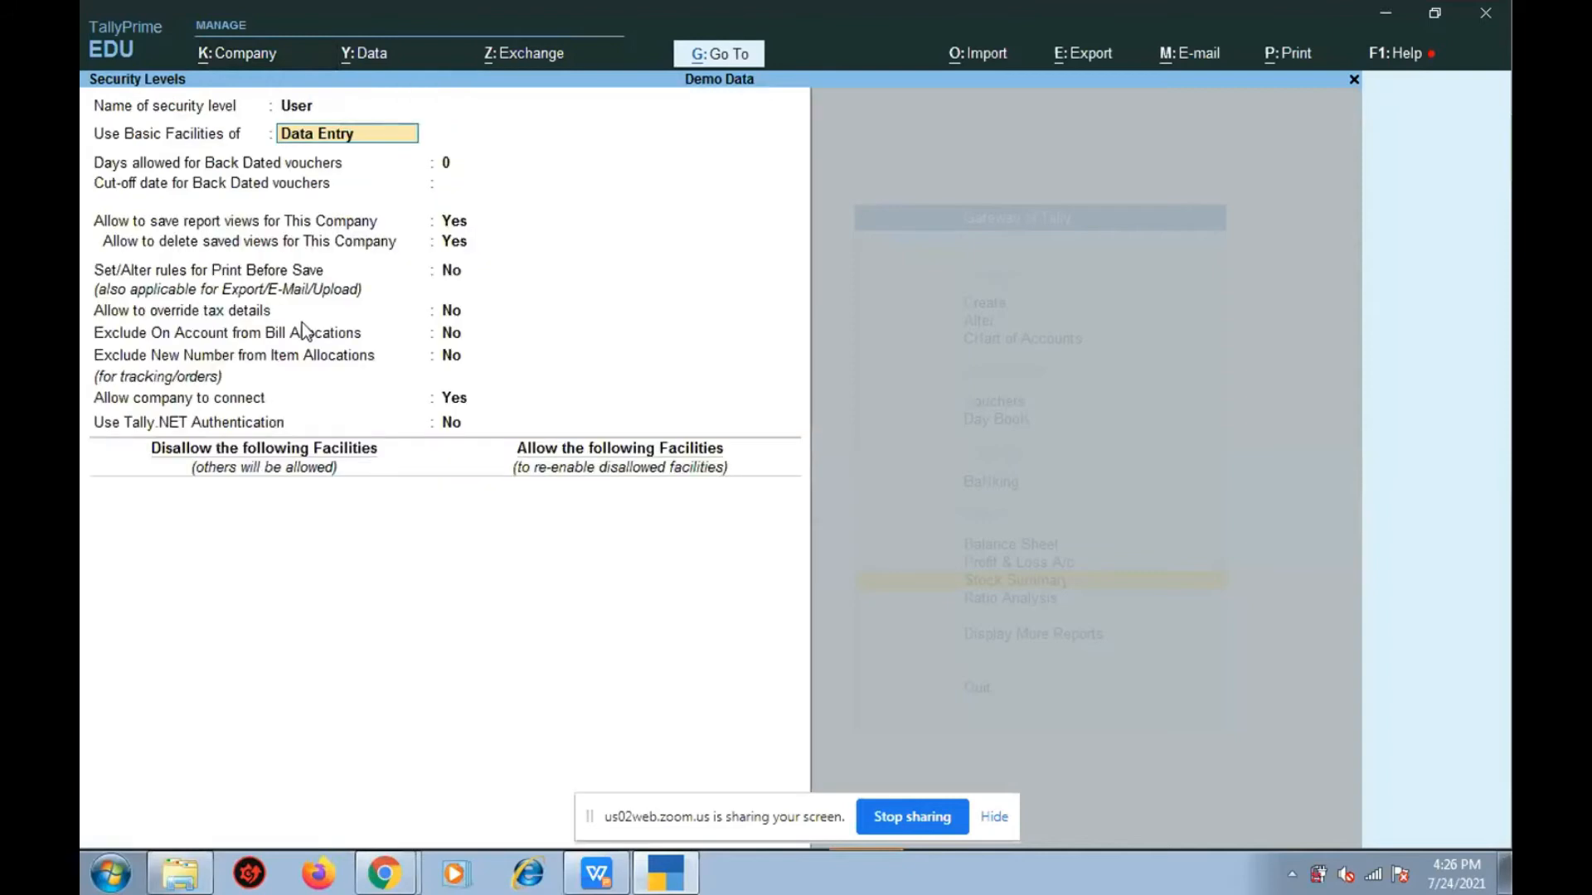
pyautogui.press('Return')
pyautogui.press('Return')
pyautogui.press('Return')
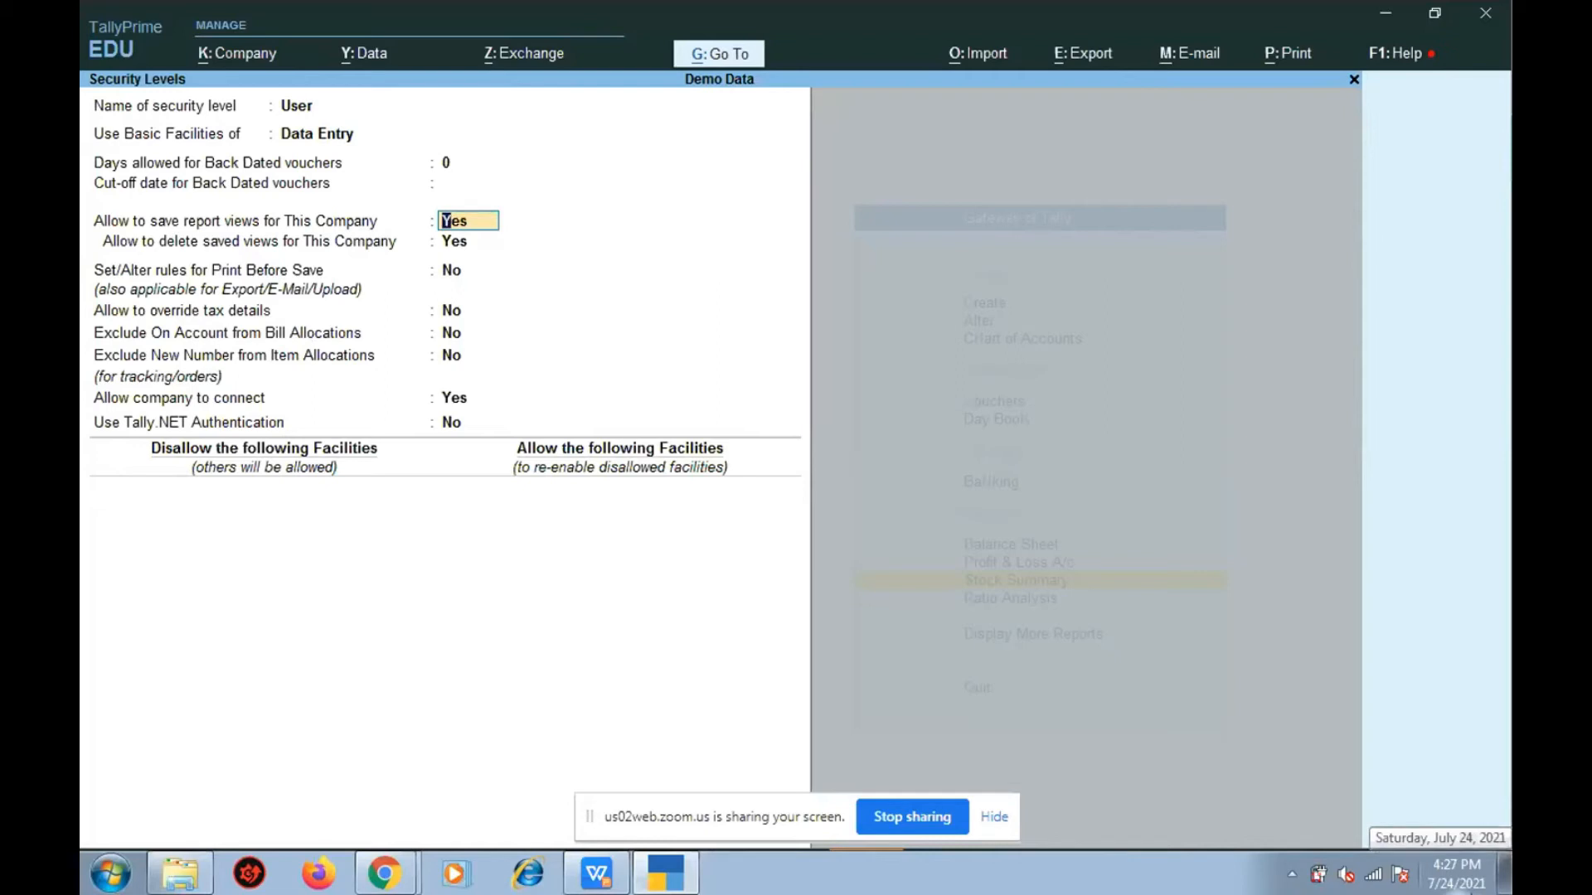
pyautogui.press('BackSpace')
pyautogui.press('Escape')
pyautogui.press('Return')
pyautogui.press('Escape')
pyautogui.press('Escape')
pyautogui.press('Escape')
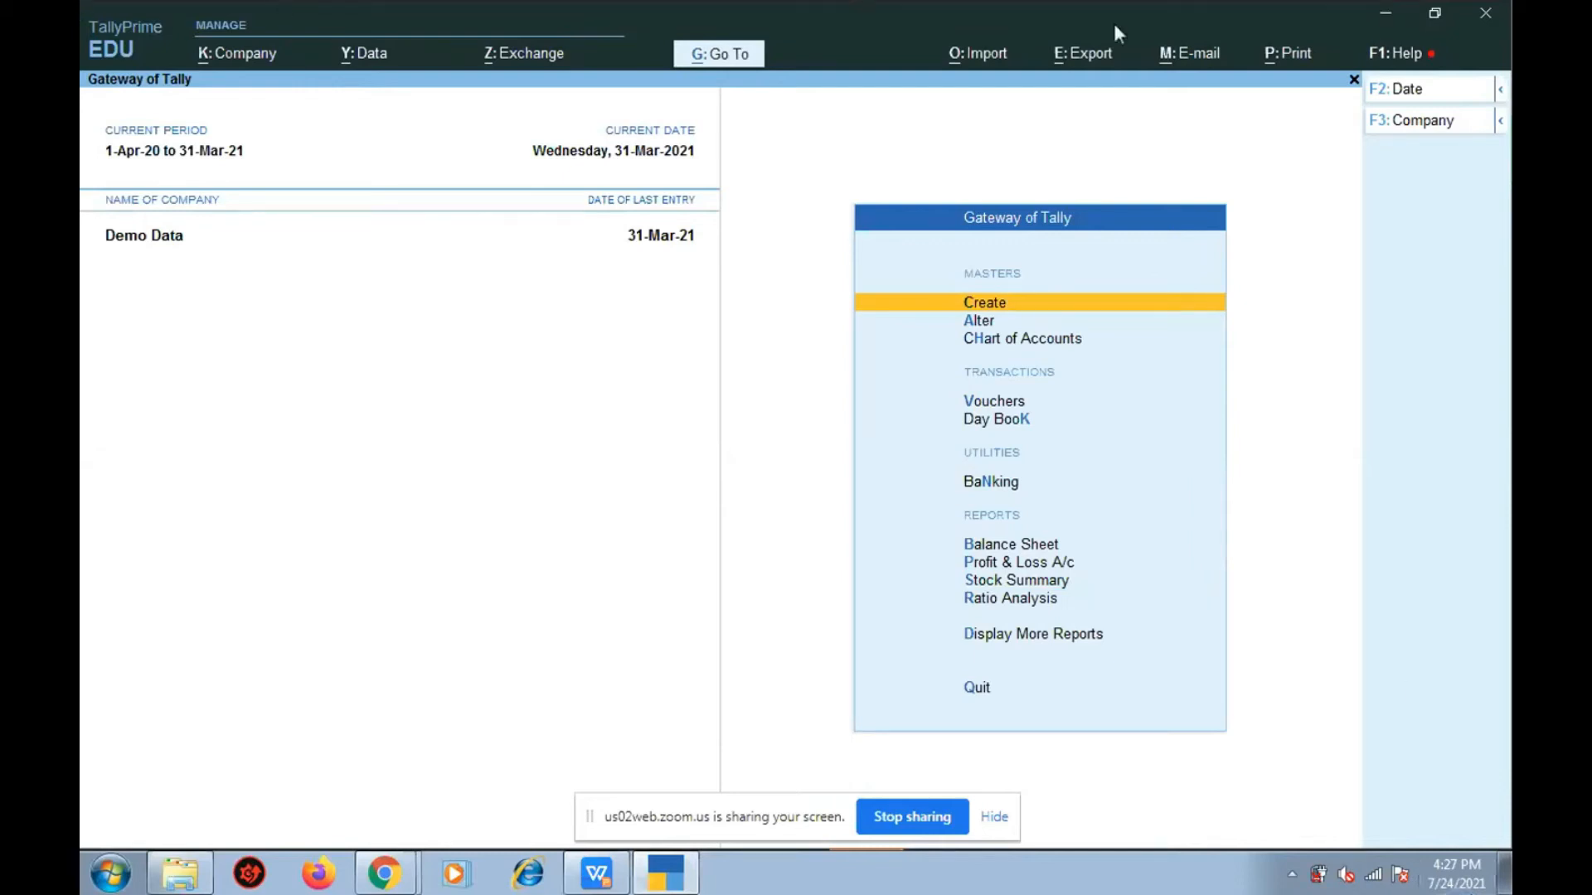
# Step: Examine the troubleshooting options for deleting saved views at application level and at company data level
pyautogui.click(1383, 58)
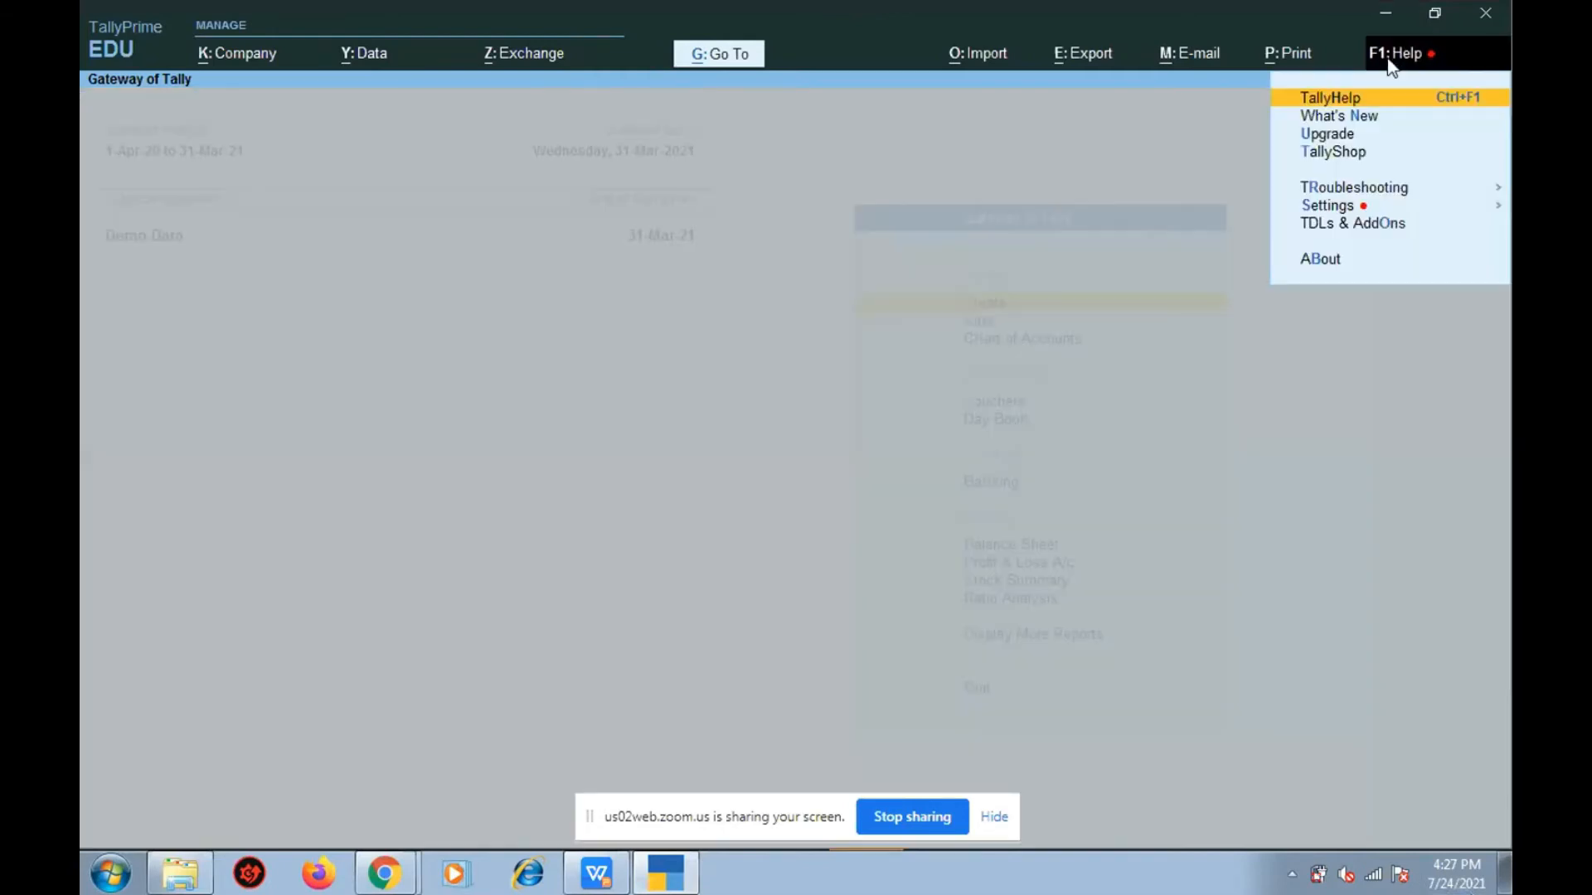
pyautogui.press('Down')
pyautogui.press('Down')
pyautogui.press('Down')
pyautogui.press('Down')
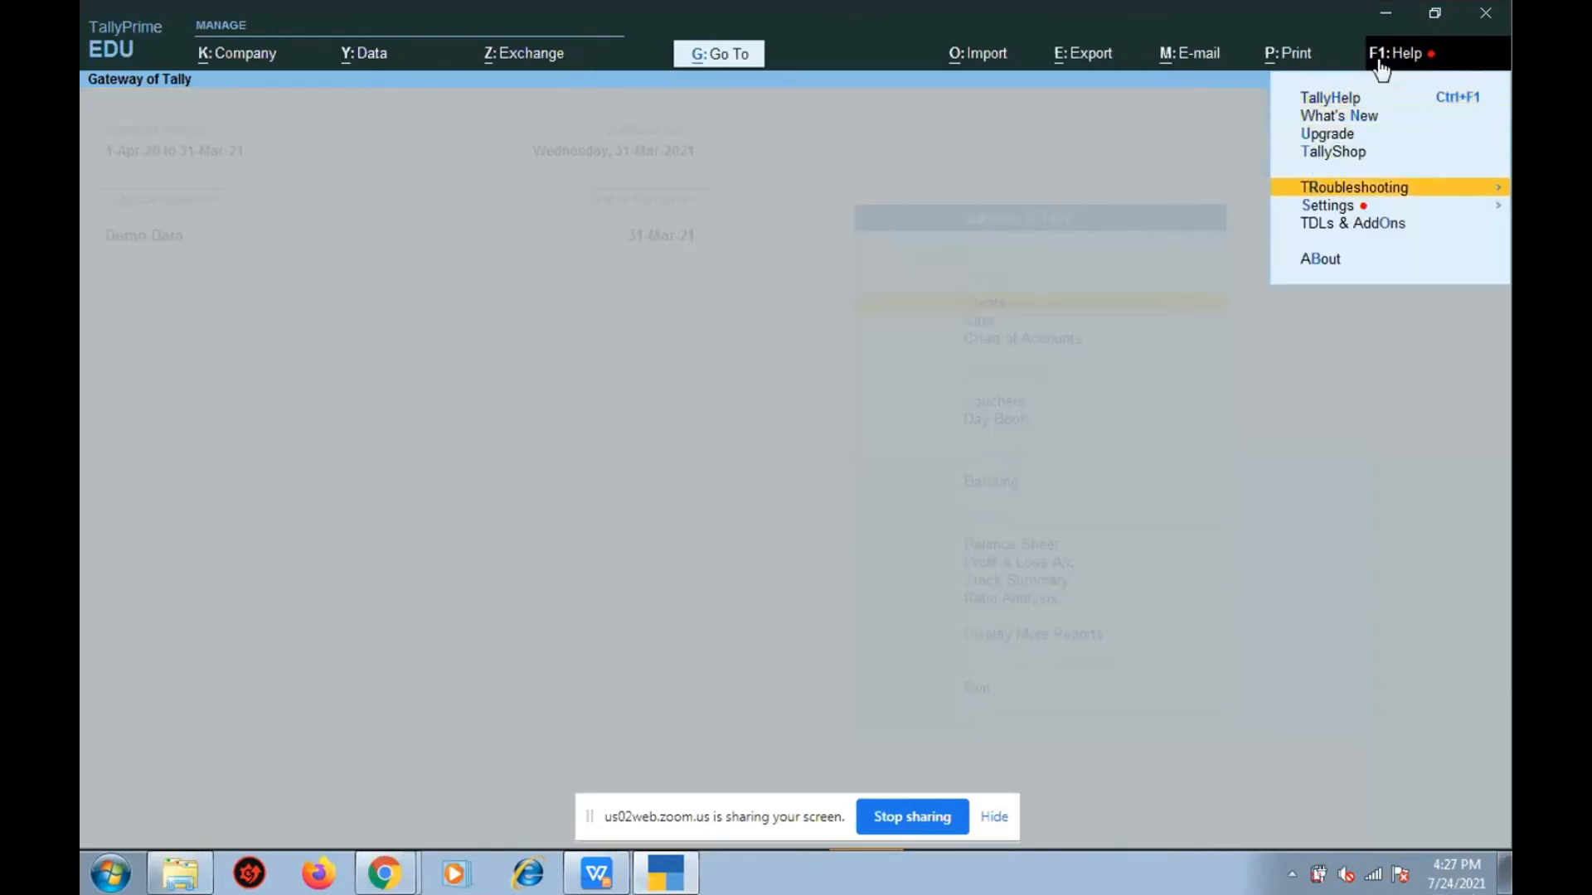
pyautogui.press('Return')
pyautogui.press('Down')
pyautogui.press('Down')
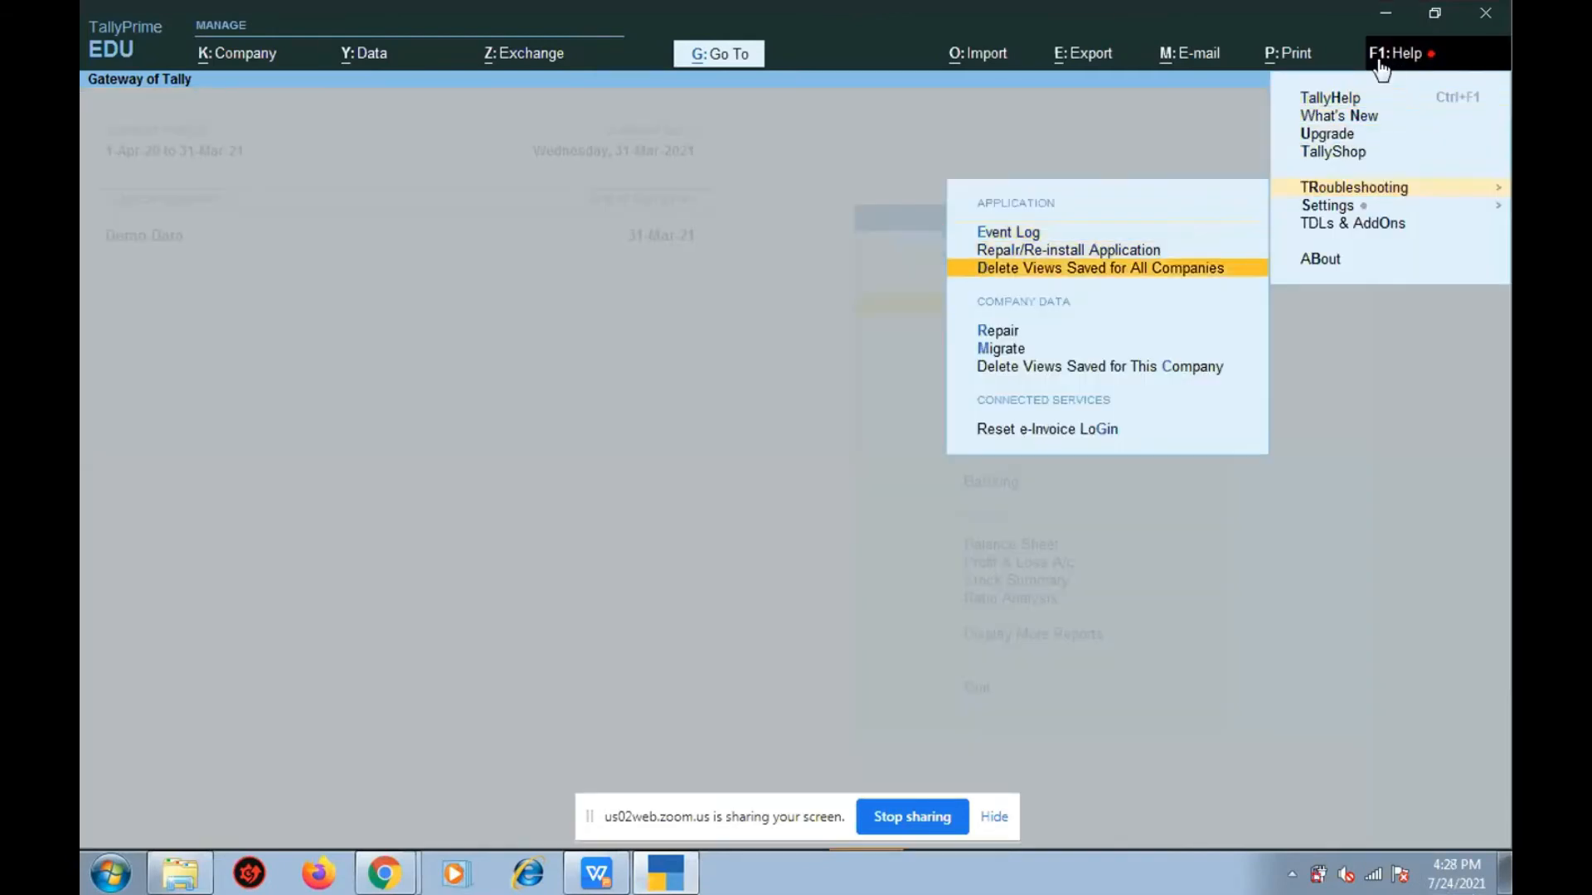
pyautogui.press('Down')
pyautogui.press('Down')
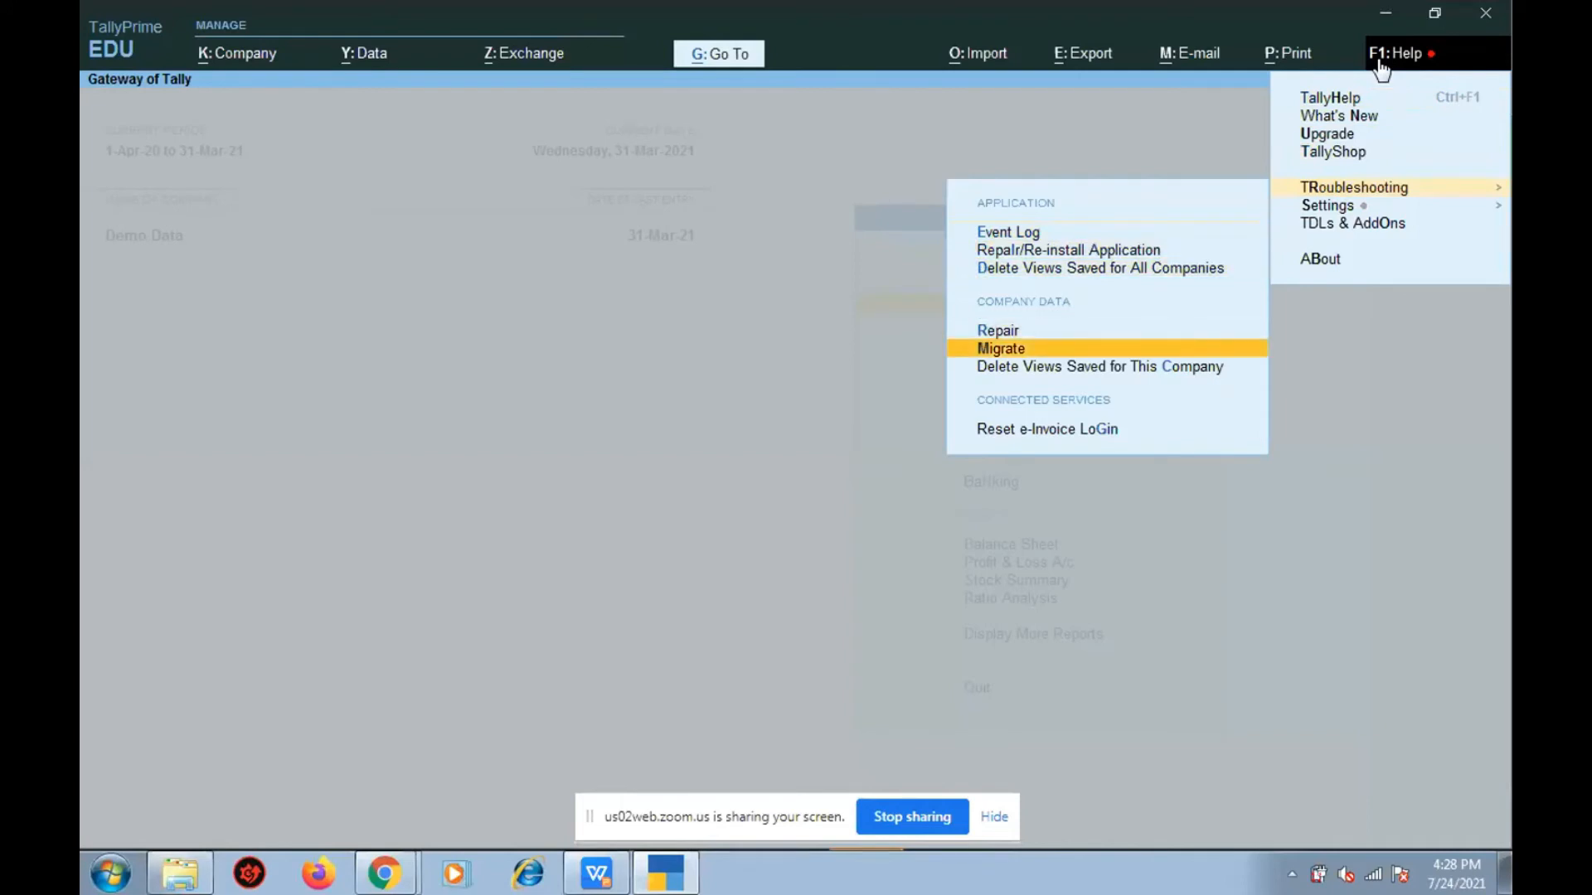
pyautogui.press('Up')
pyautogui.press('Up')
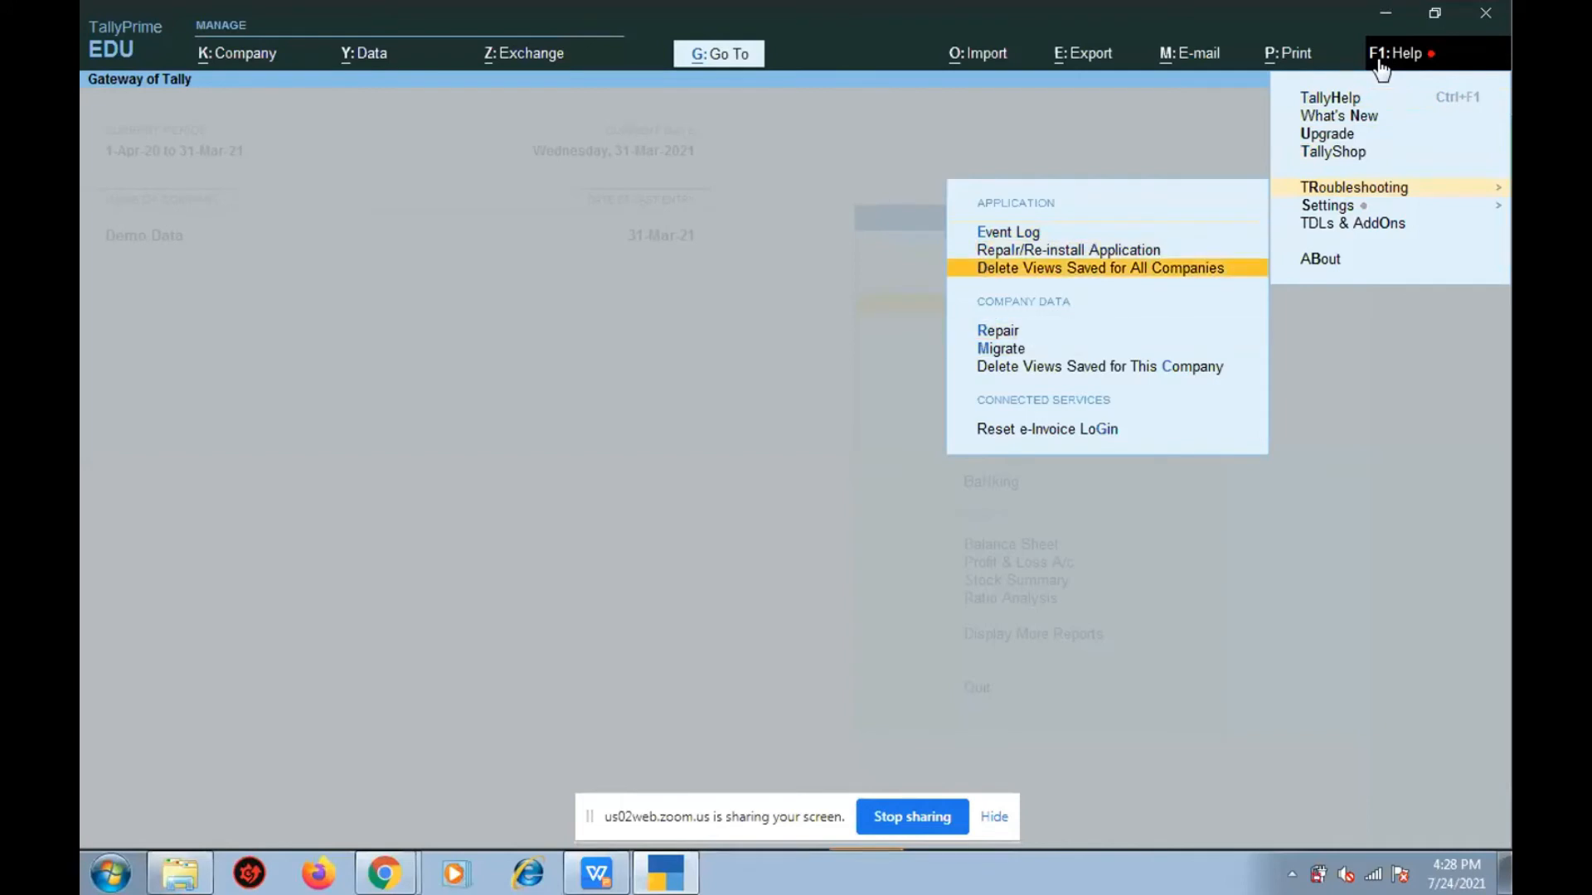
pyautogui.press('Down')
pyautogui.press('Down')
pyautogui.press('Down')
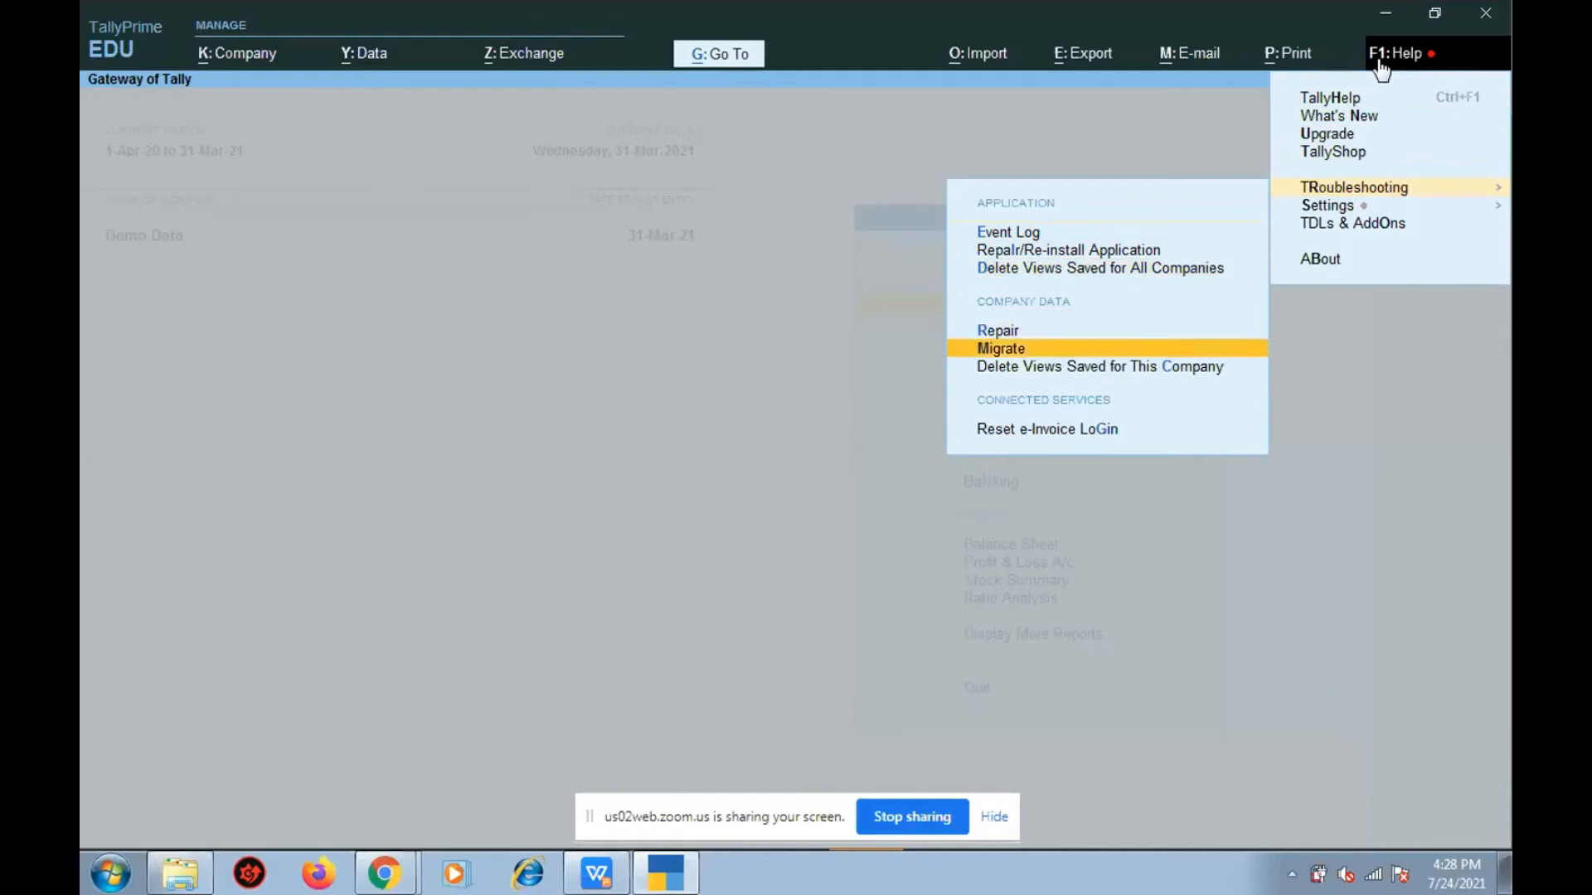
# Step: Delete the views saved for All Companies on this computer and accept both confirmations
pyautogui.press('Up')
pyautogui.press('Up')
pyautogui.press('Up')
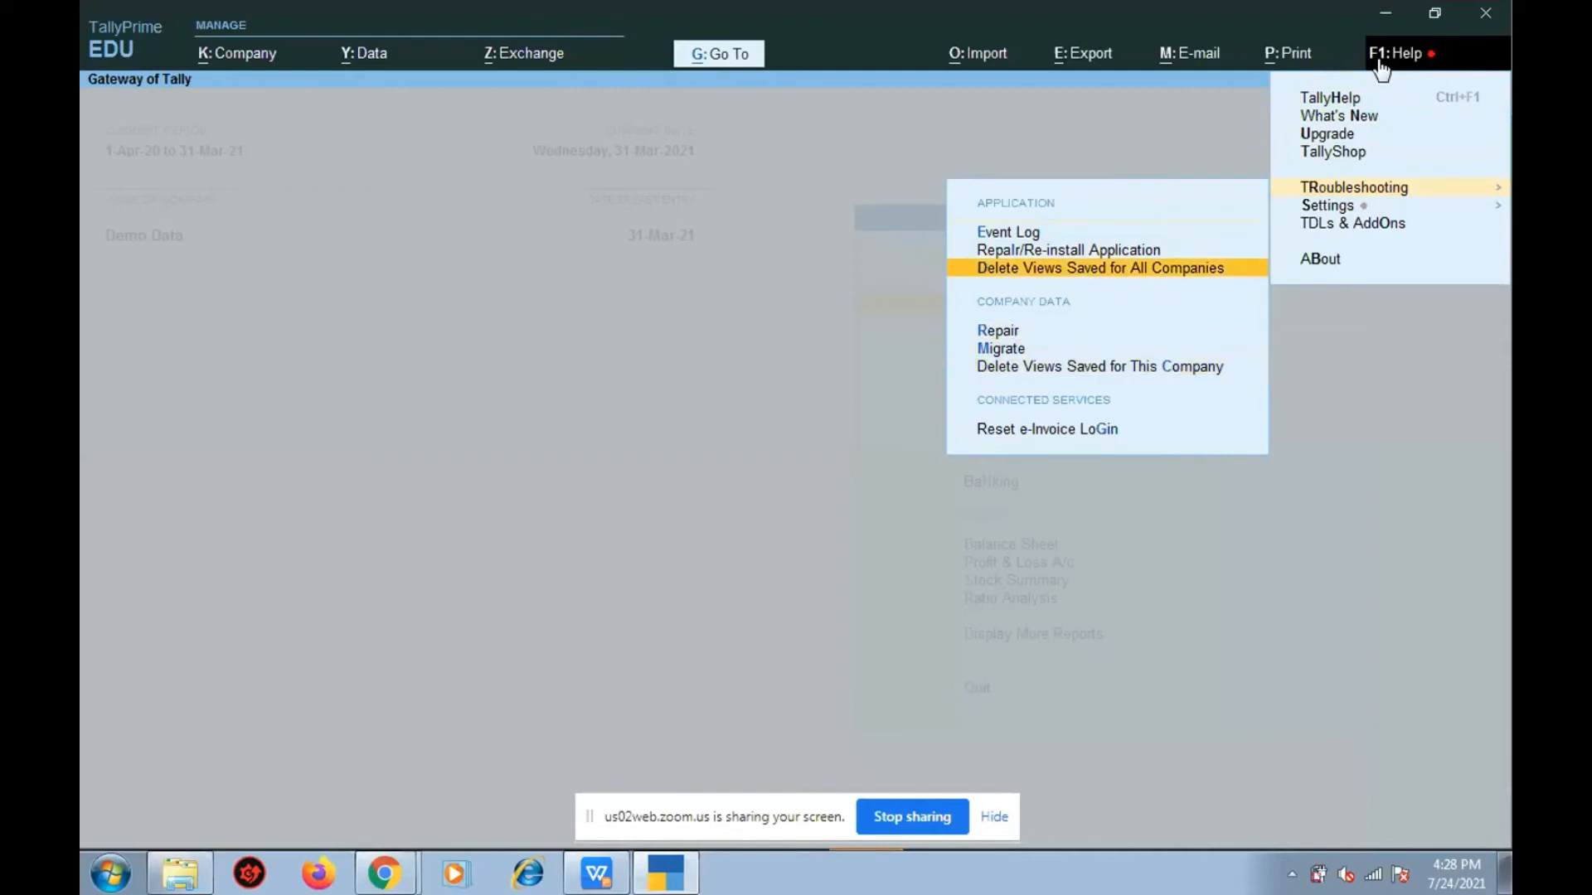
pyautogui.press('Return')
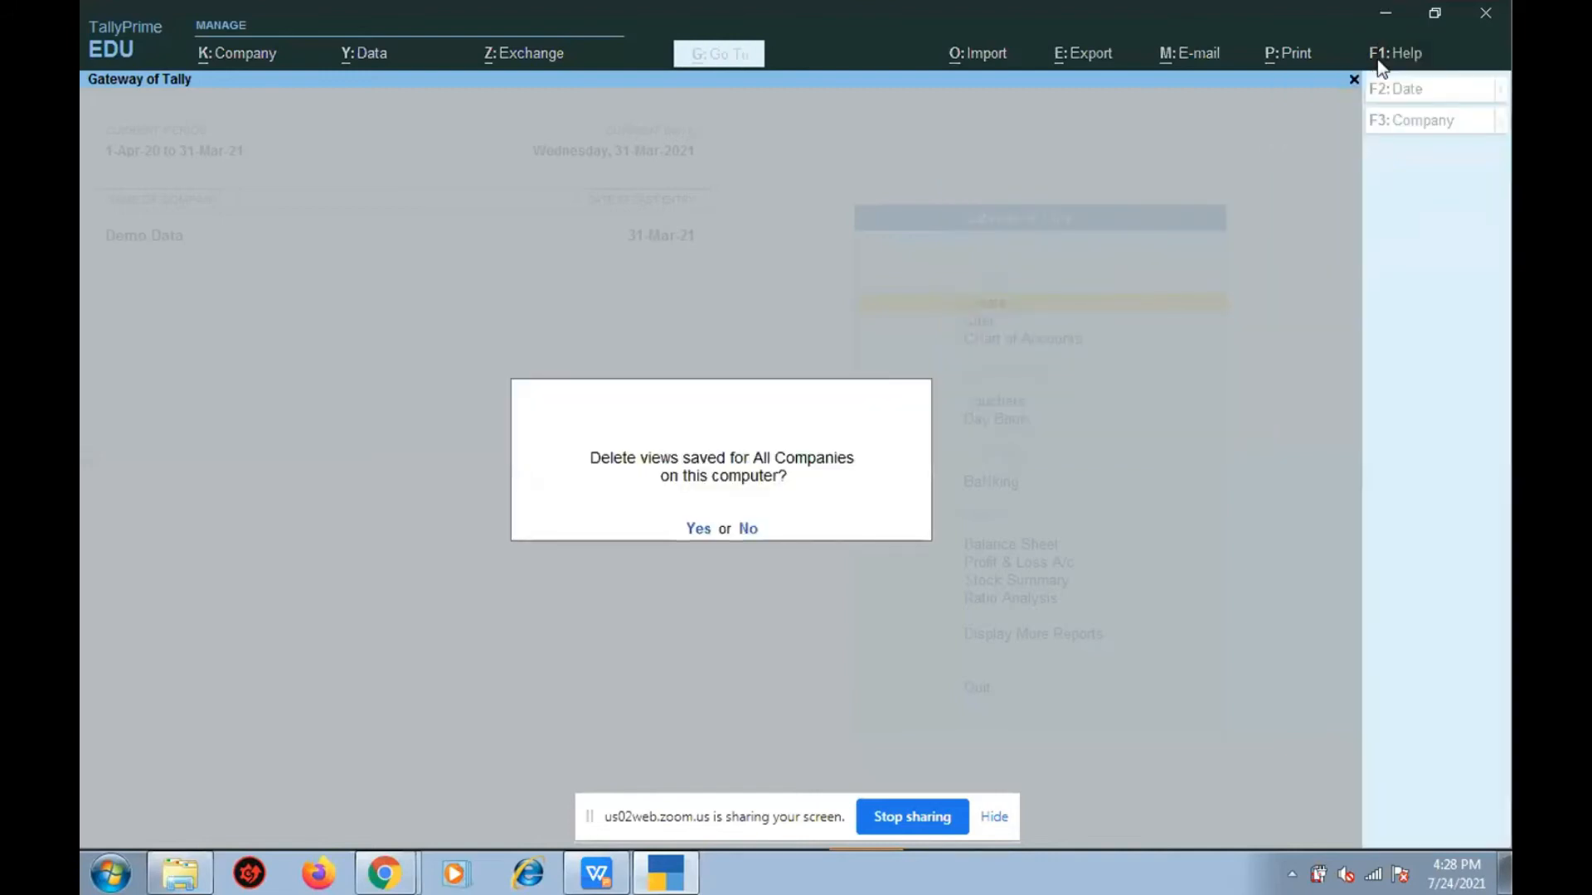
pyautogui.press('Return')
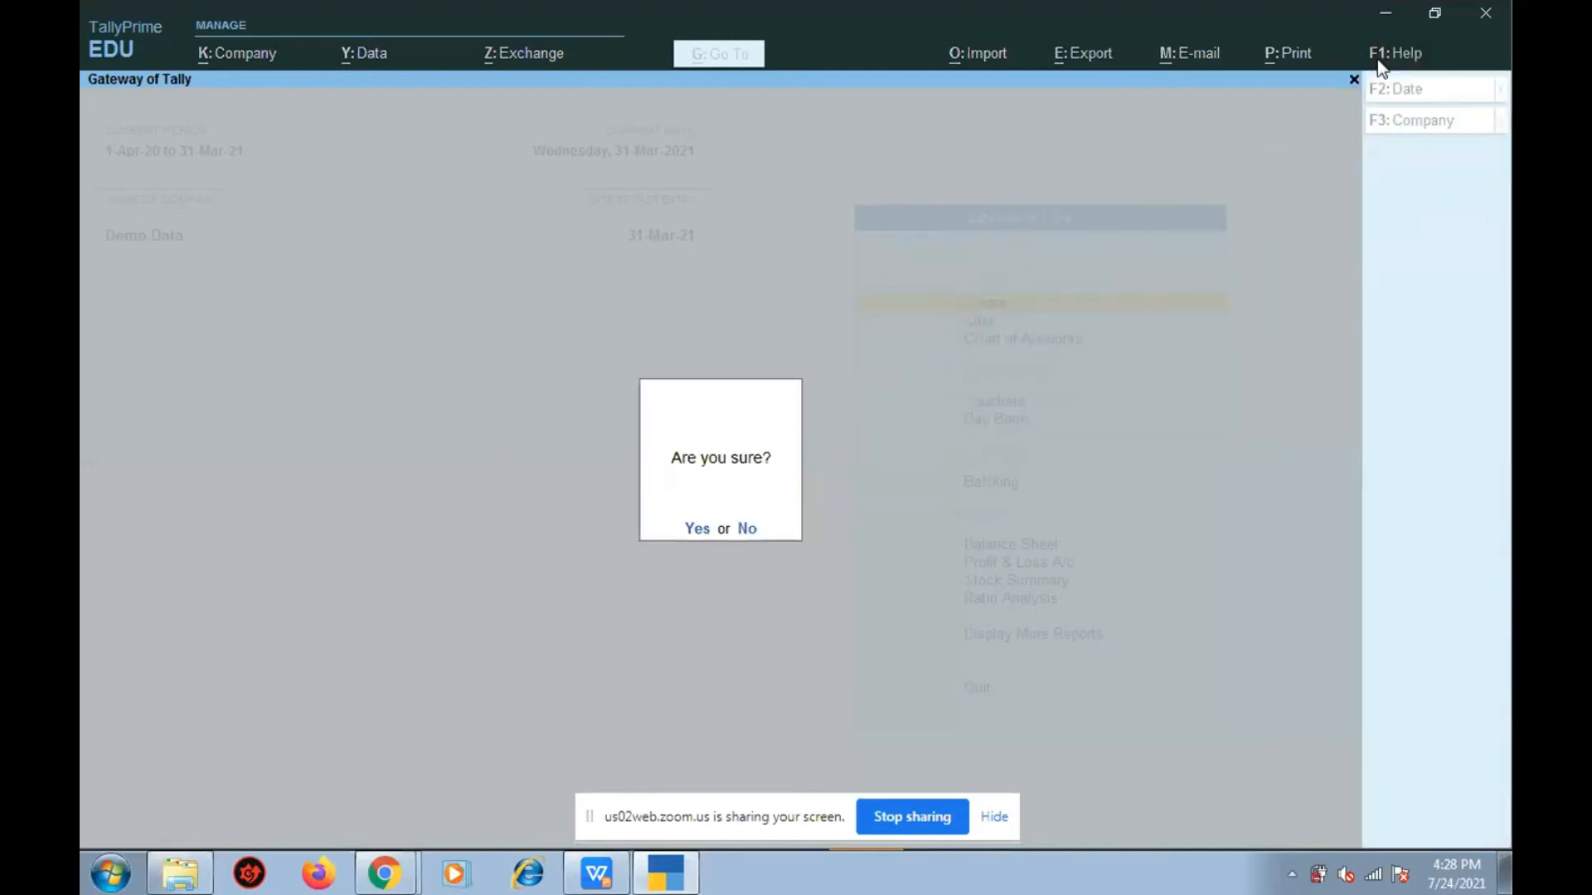
pyautogui.press('Return')
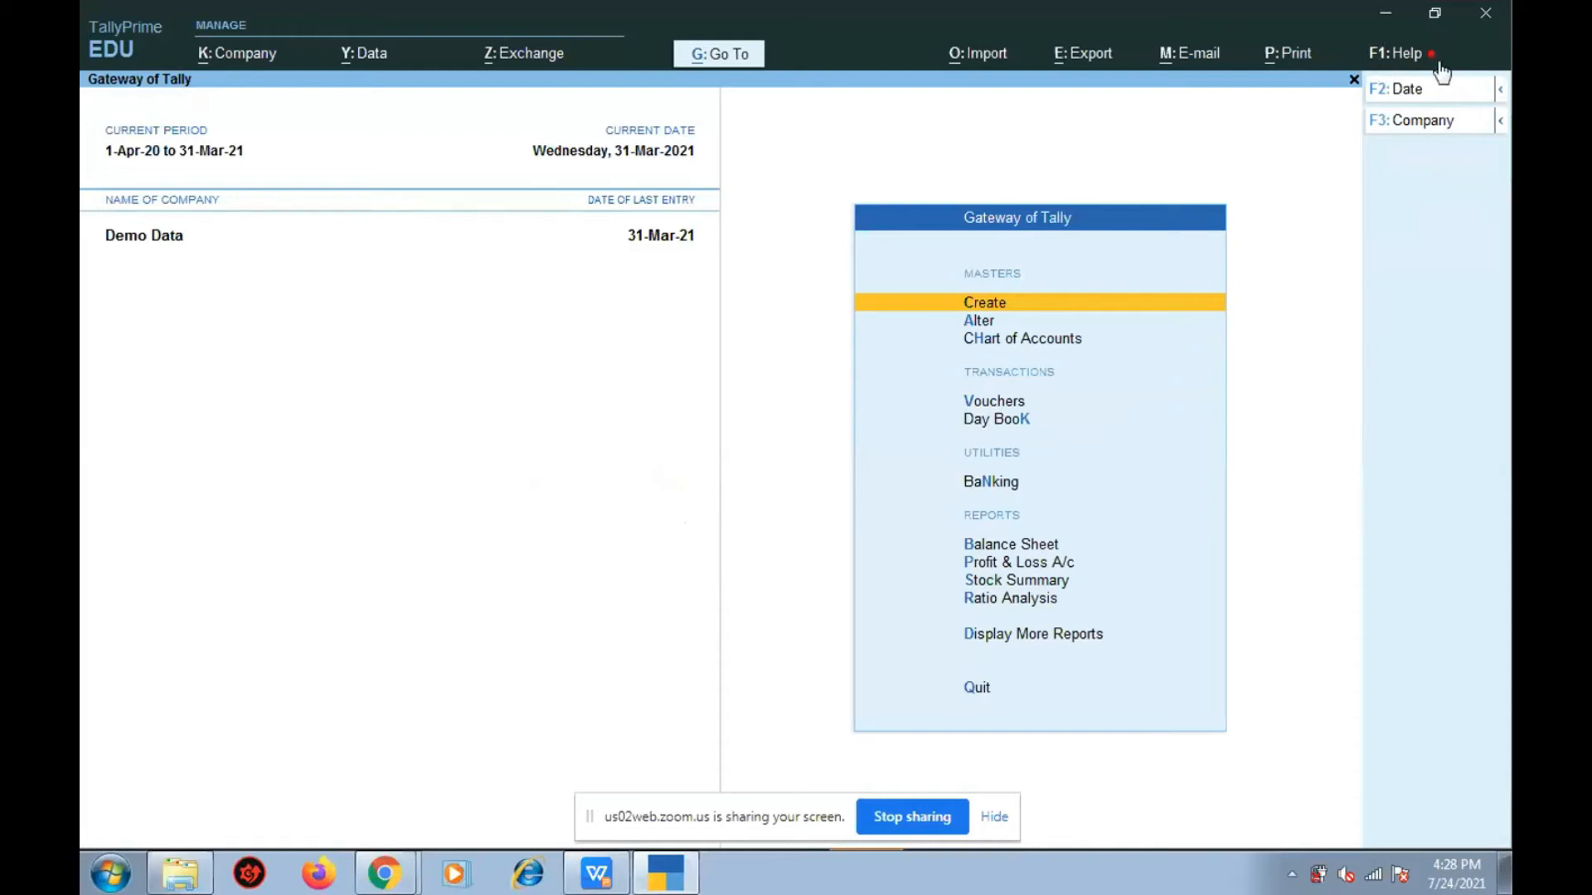
# Step: Delete the views saved for This Company through the troubleshooting options and accept the confirmations
pyautogui.click(1373, 66)
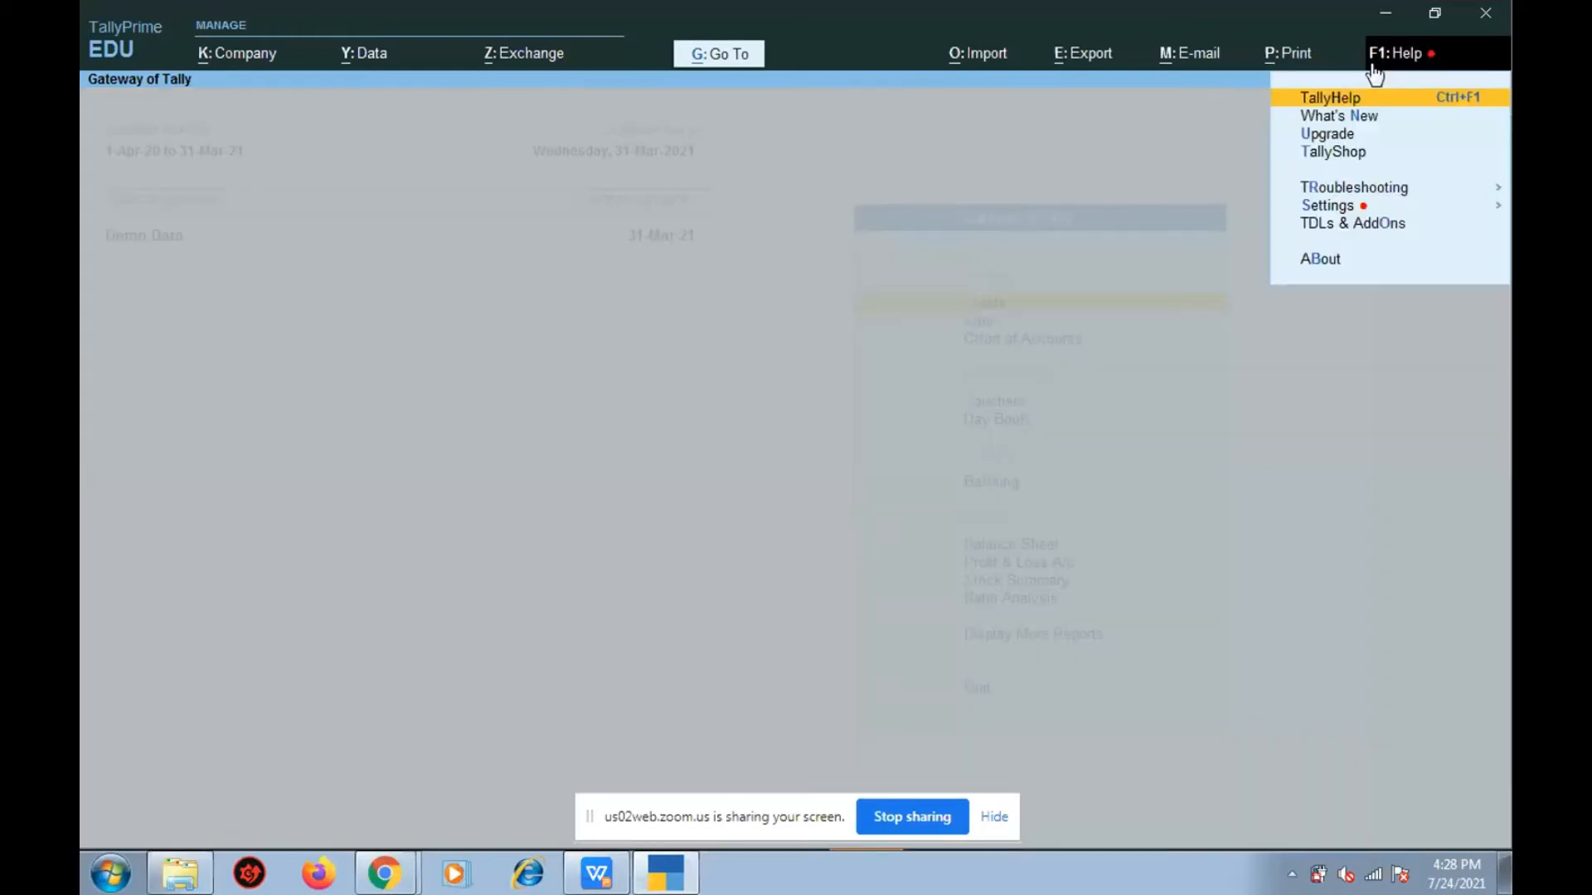
pyautogui.press('r')
pyautogui.press('Down')
pyautogui.press('Down')
pyautogui.press('Down')
pyautogui.press('Down')
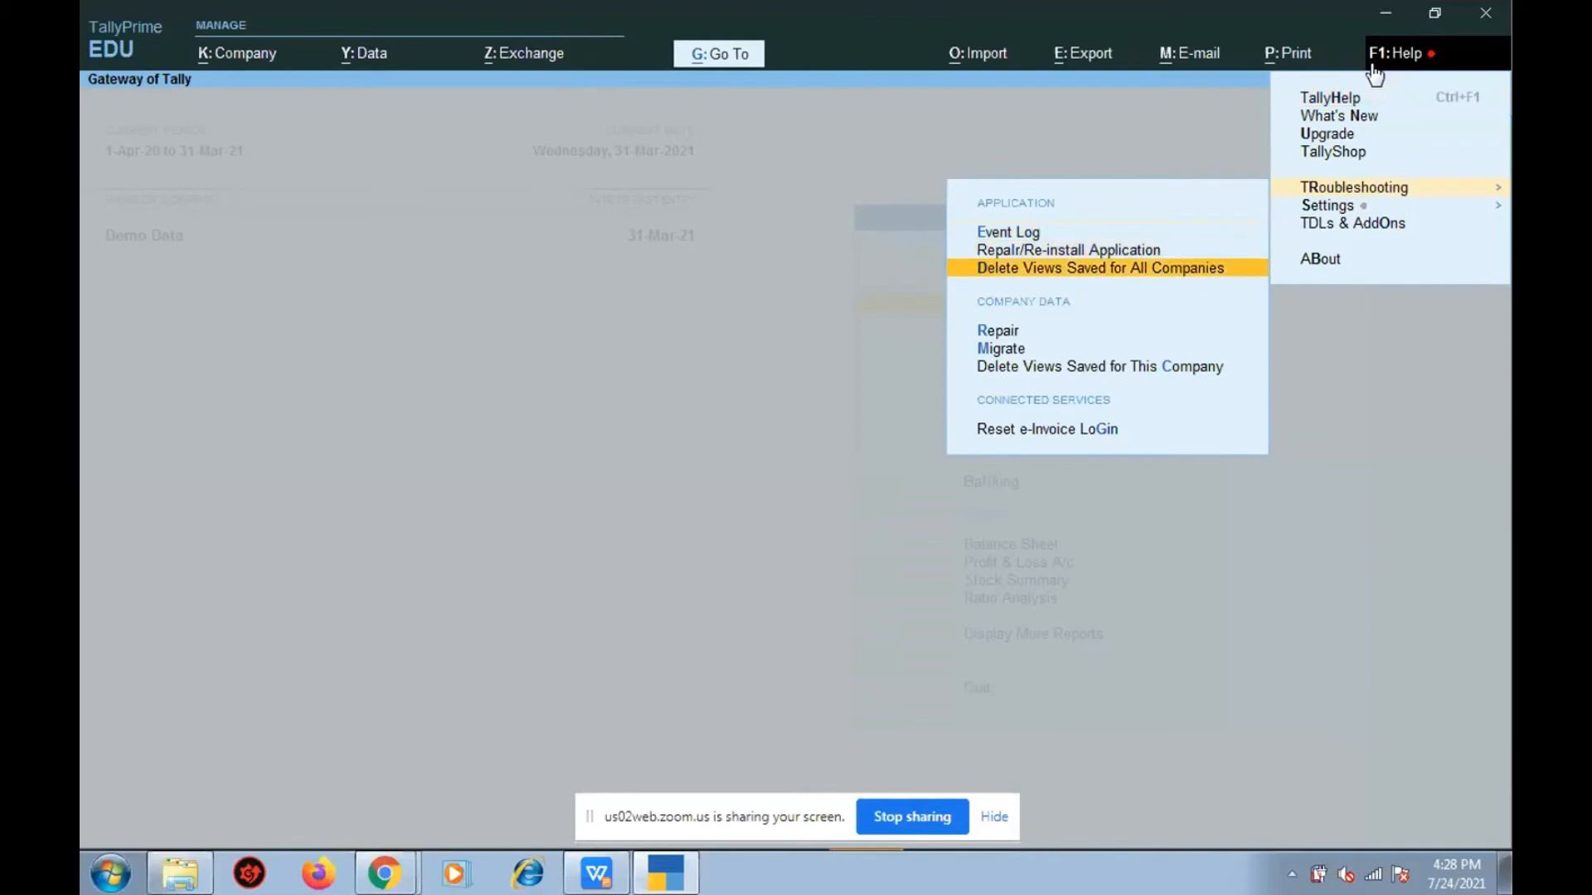
pyautogui.press('Down')
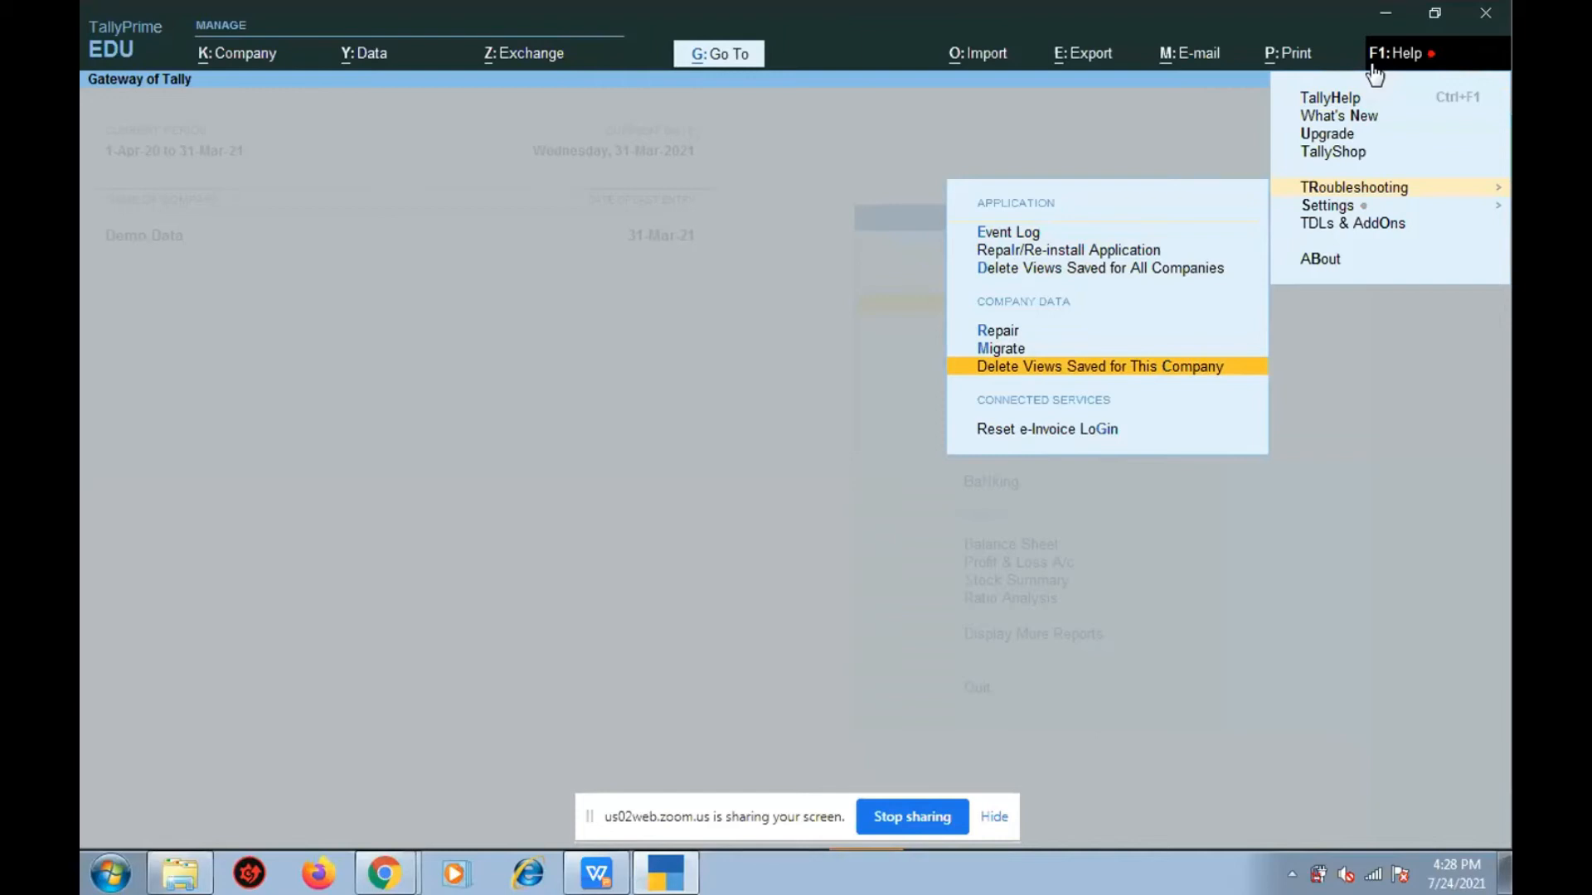
pyautogui.press('Return')
pyautogui.press('Return')
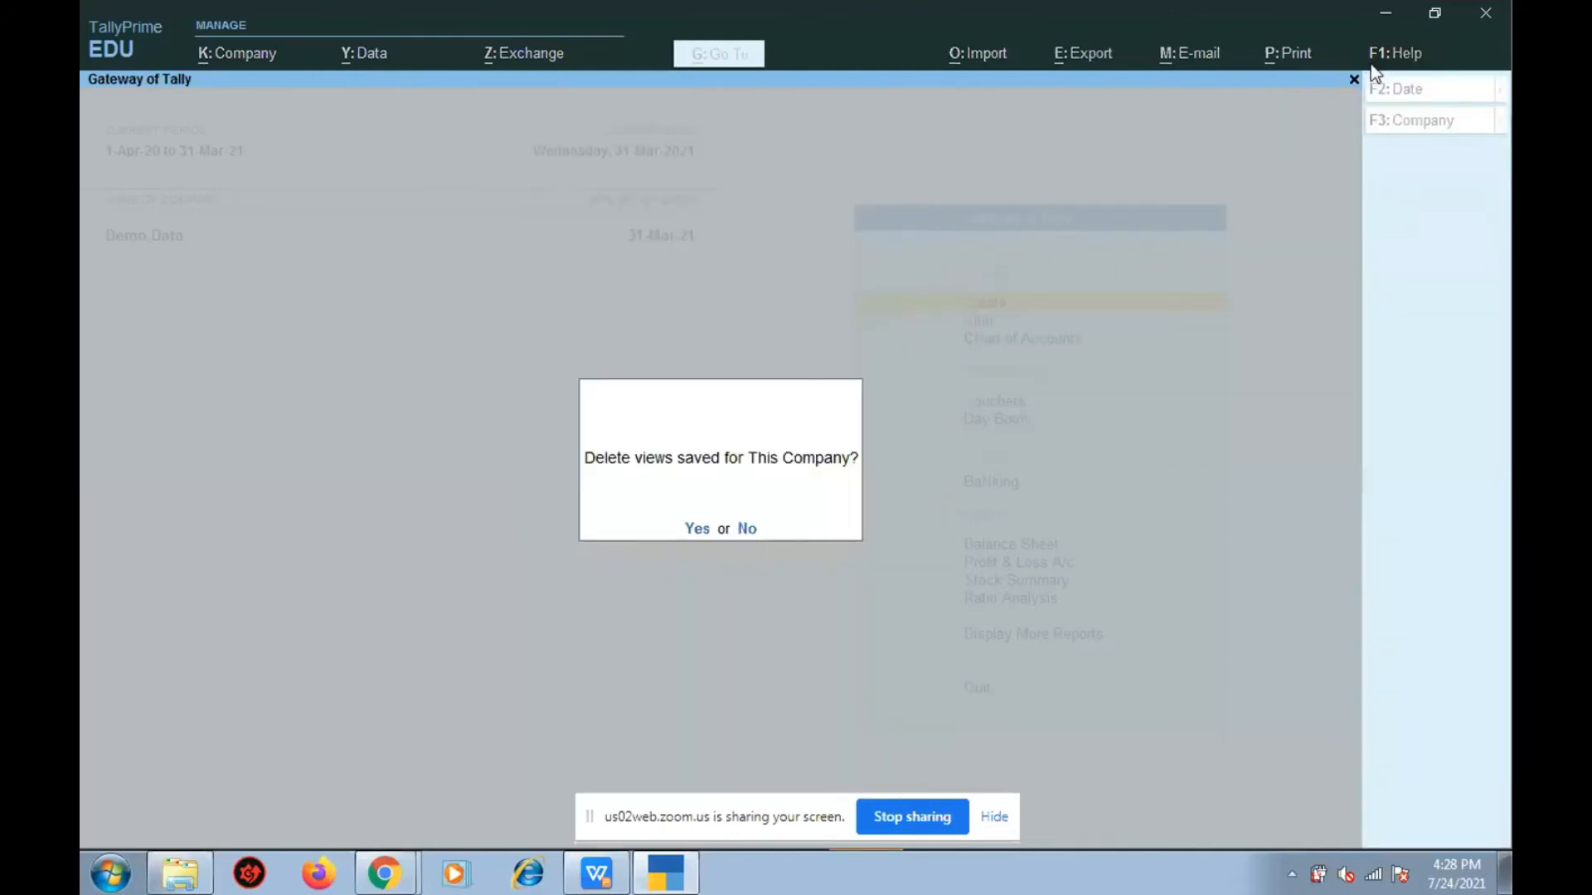
pyautogui.press('y')
pyautogui.press('y')
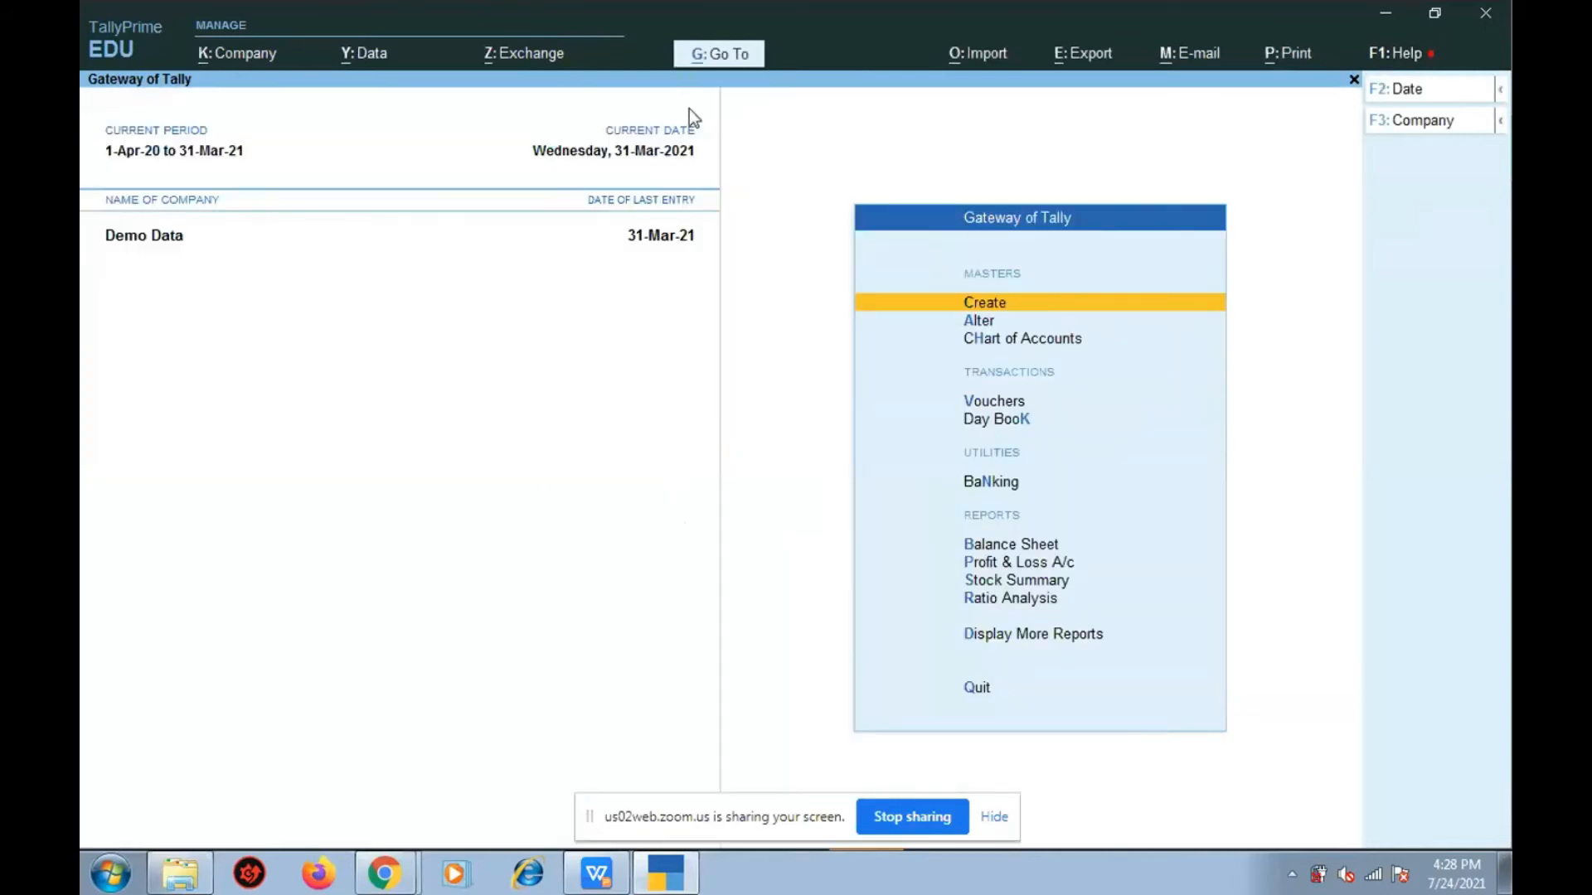
# Step: Check the Go To list of reports for saved views, and return to the Gateway of Tally
pyautogui.click(694, 57)
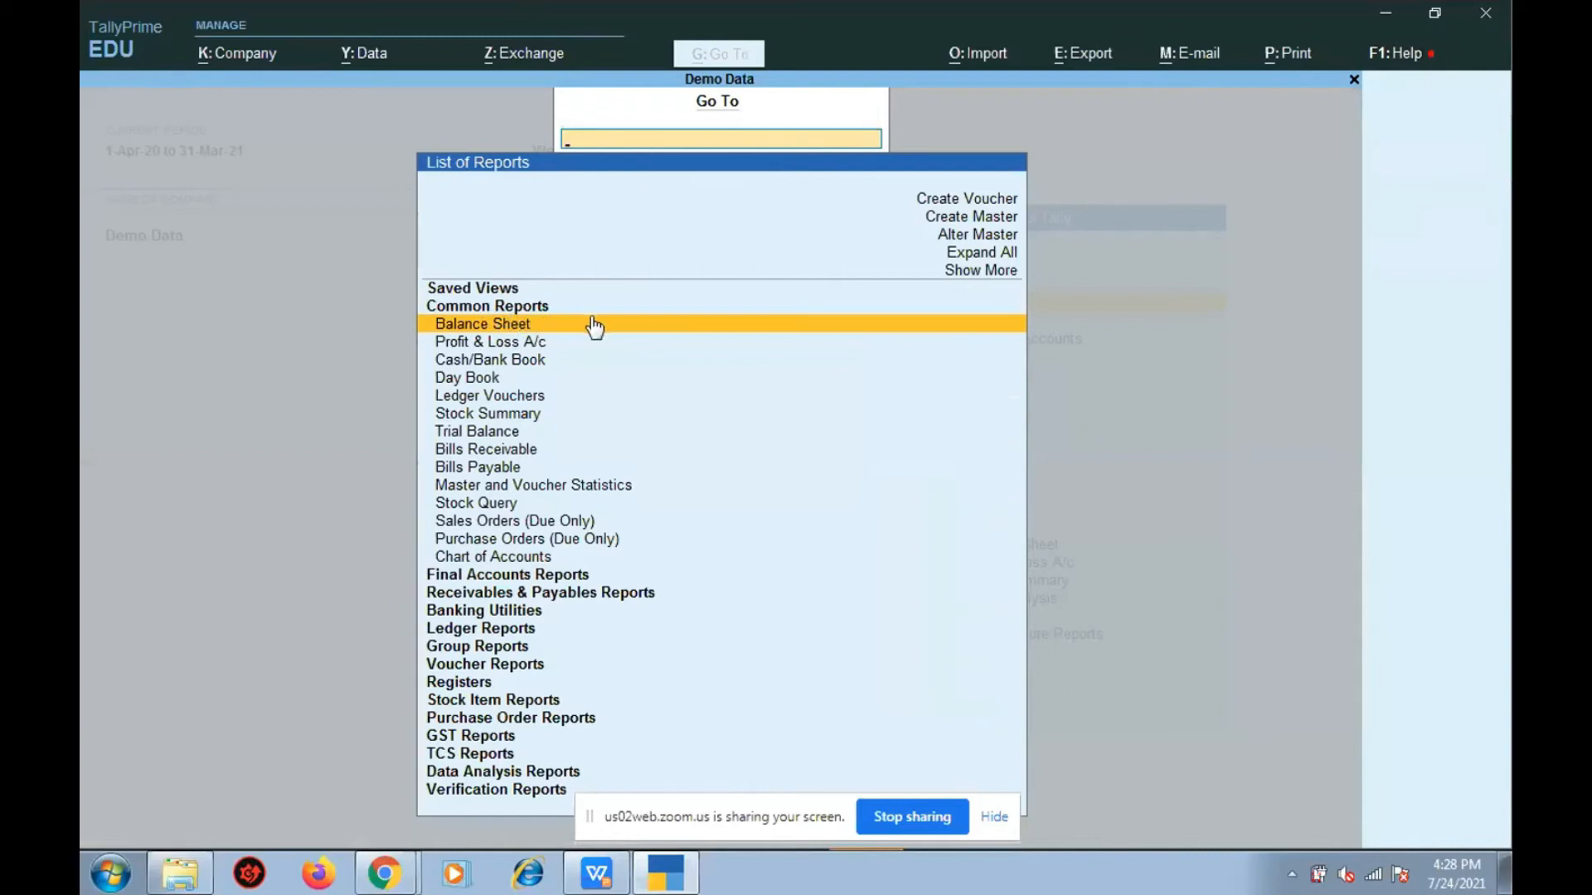
pyautogui.press('Escape')
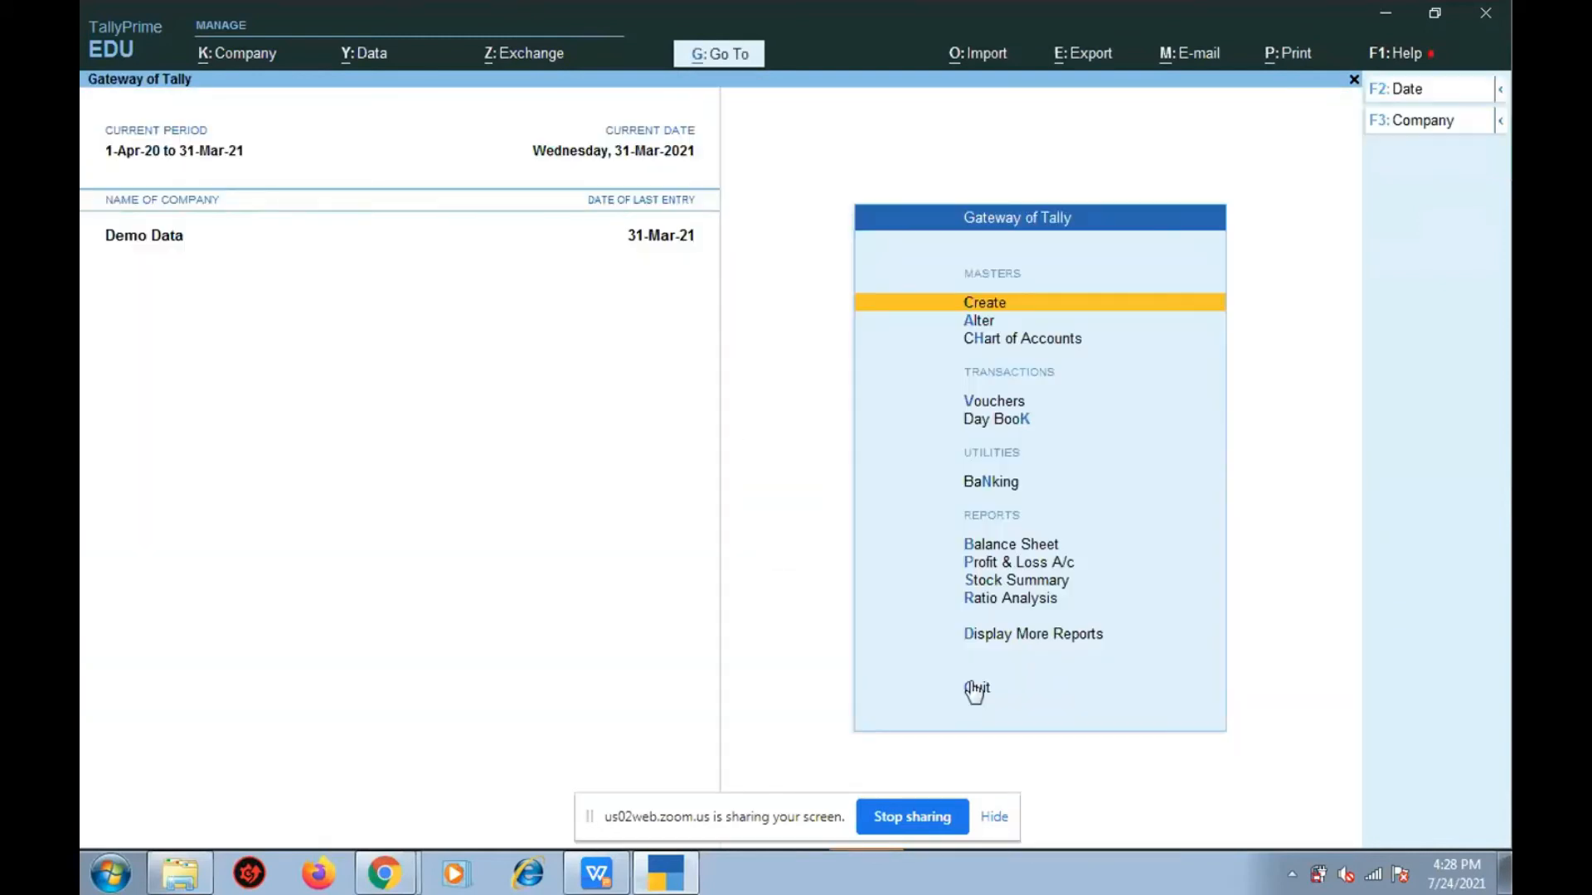